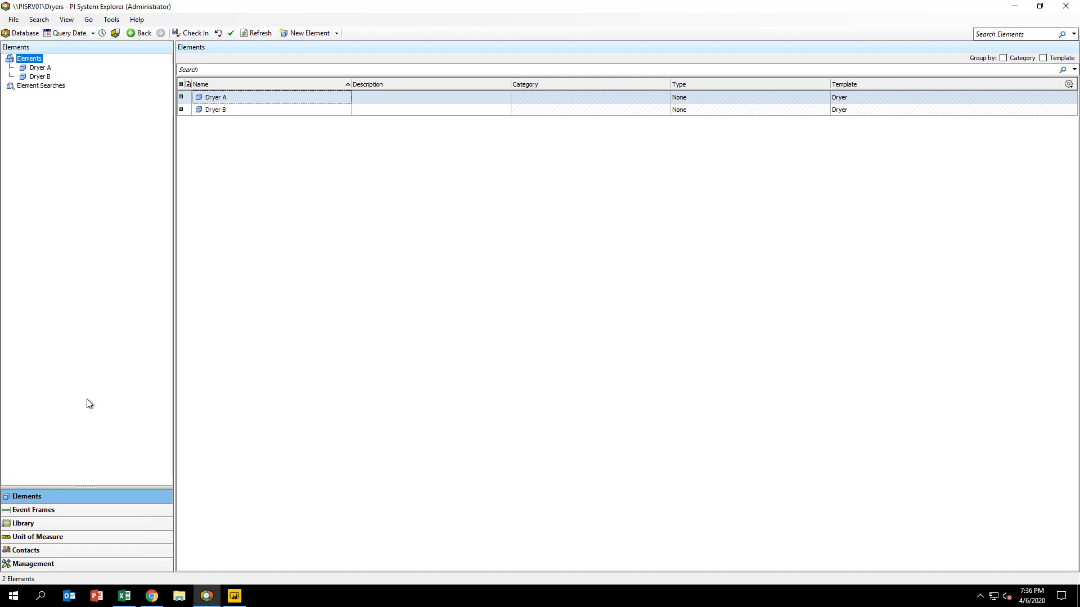
# Switch the navigator to the Dryers database Library view.
pyautogui.click(38, 526)
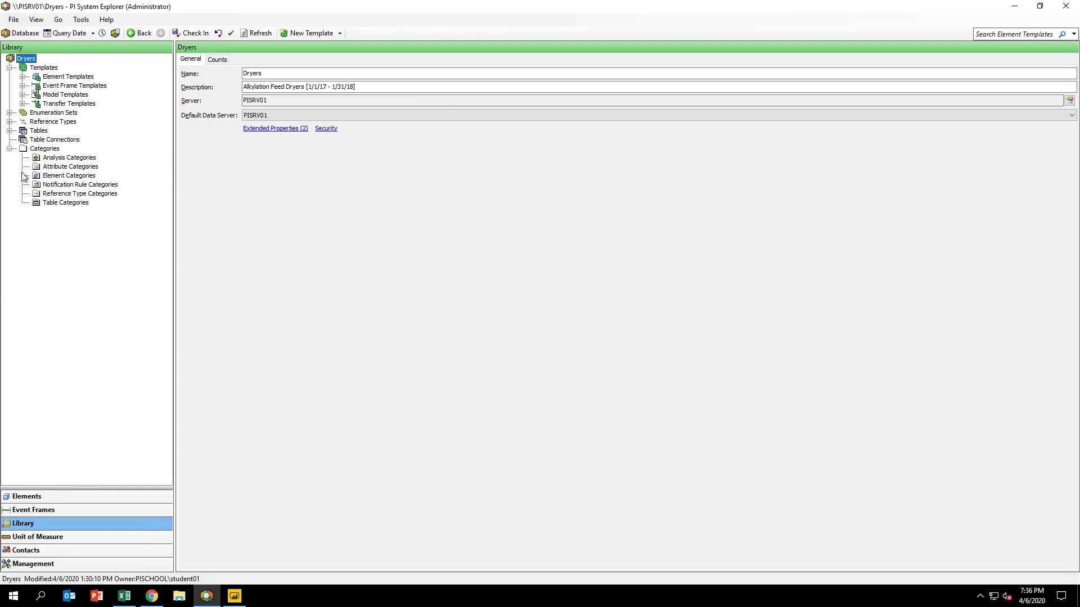
# Display the Dryer Data table rows with Dryer A and B forecast slope and intercept.
pyautogui.click(9, 130)
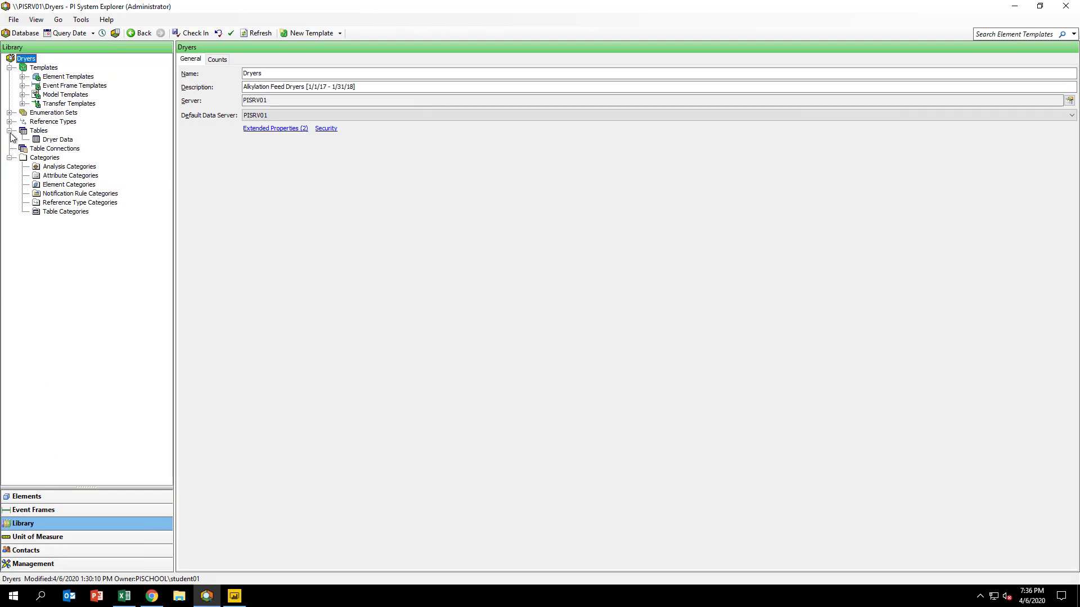
pyautogui.click(56, 140)
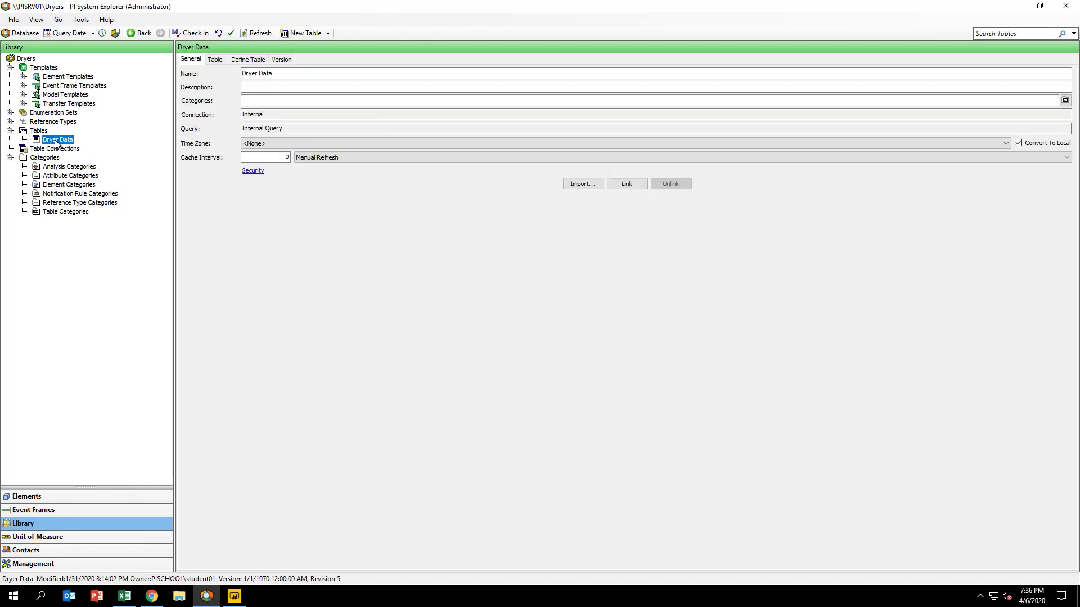
pyautogui.click(217, 61)
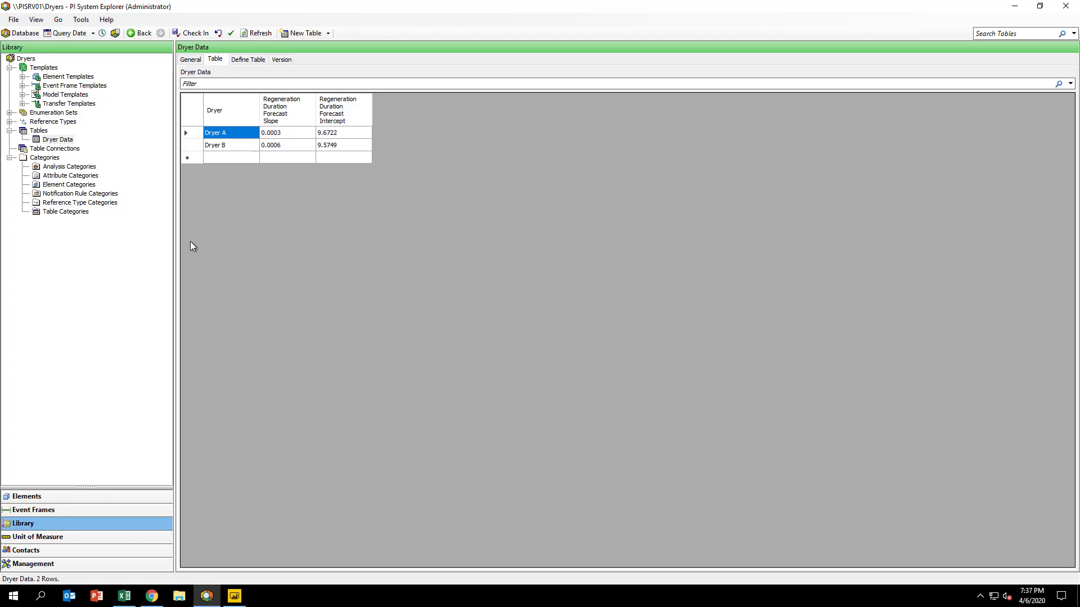
# Show the Dryer element template's analysis templates, where the new Analysis Template9 appears.
pyautogui.click(23, 77)
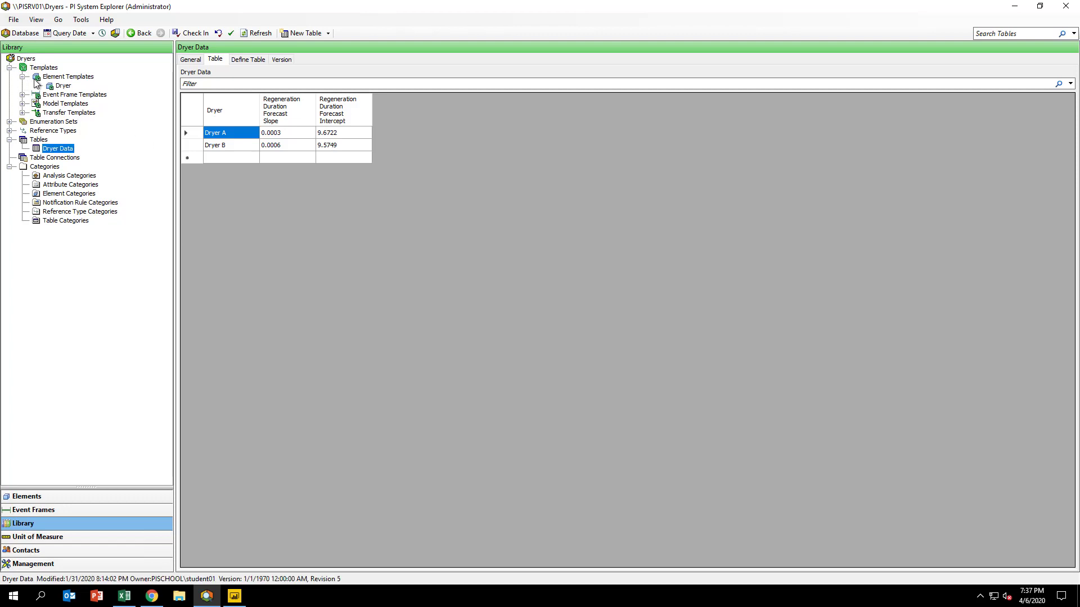
pyautogui.click(64, 87)
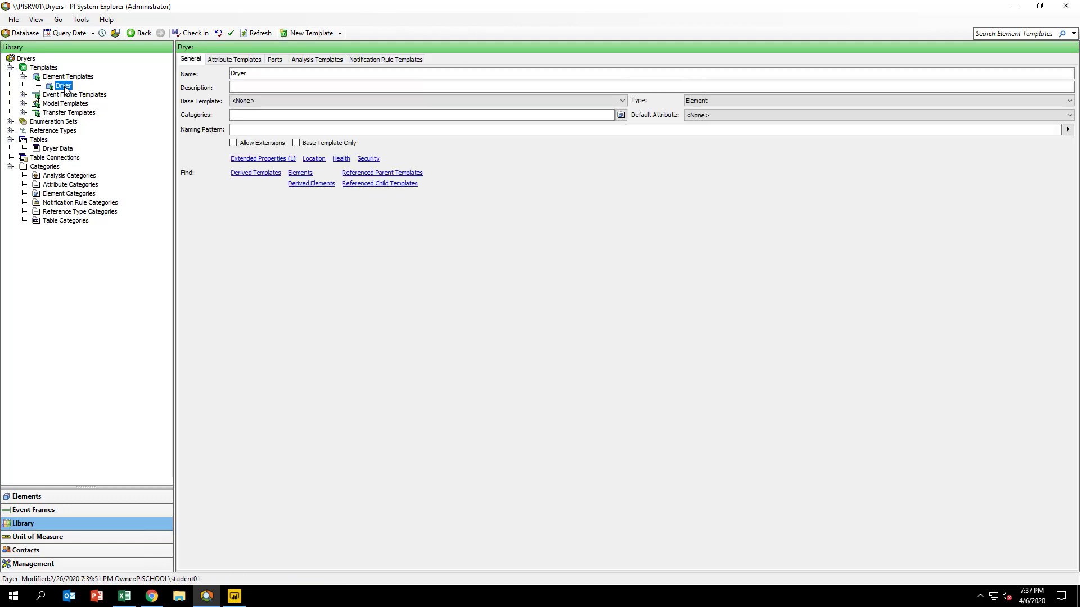
pyautogui.click(336, 59)
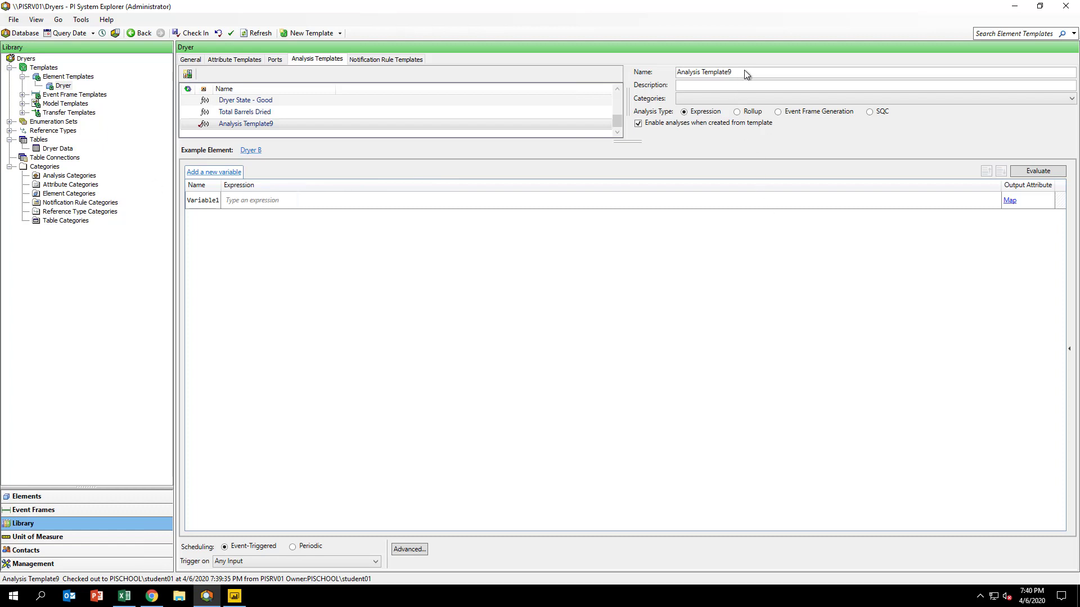
# Rename the analysis template to 'My Dryer Regeneration Cycle Time Forecast' and check it in.
pyautogui.moveTo(748, 72); pyautogui.dragTo(635, 72)
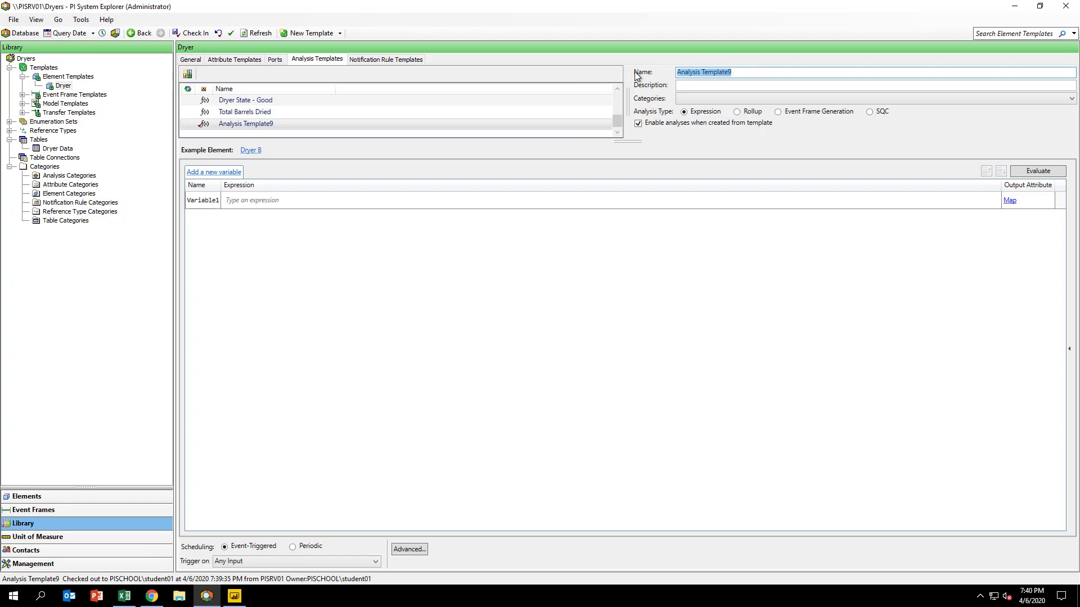
pyautogui.write('My Dryer')
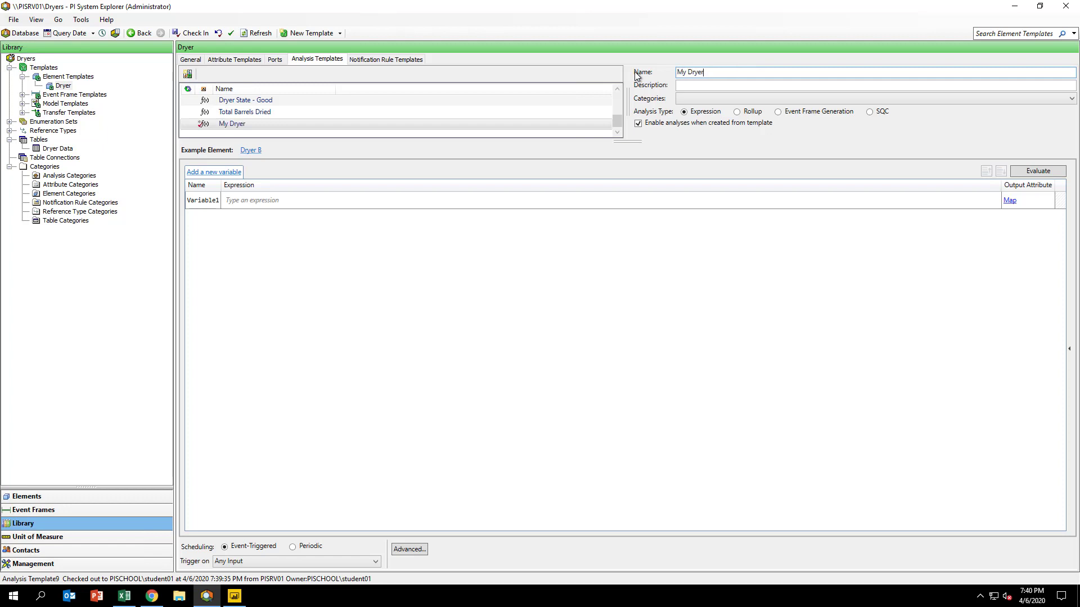
pyautogui.write(' Regenerat')
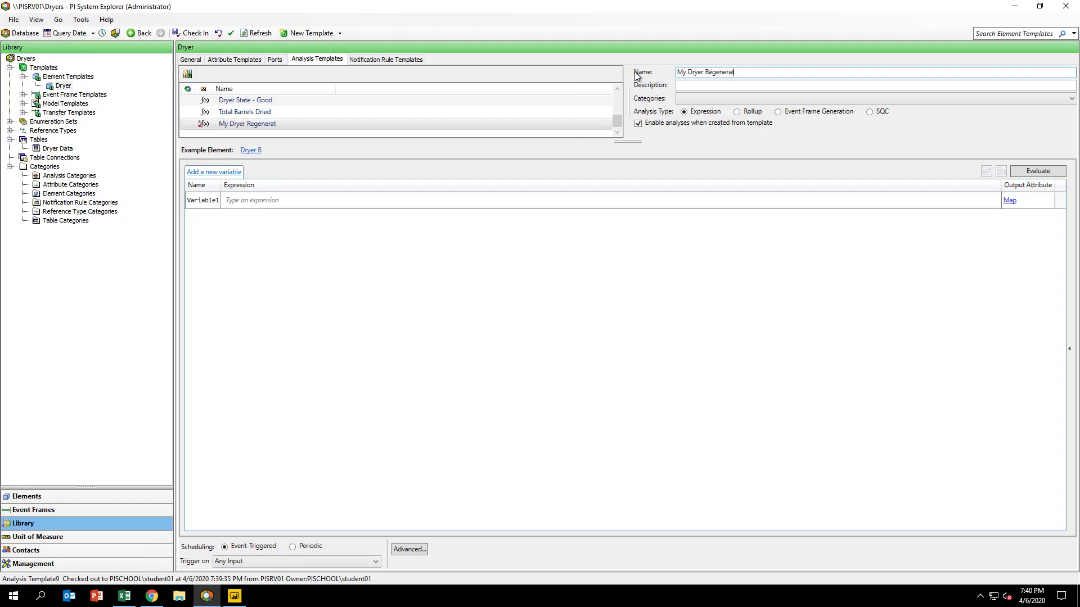
pyautogui.write('ion Cycle')
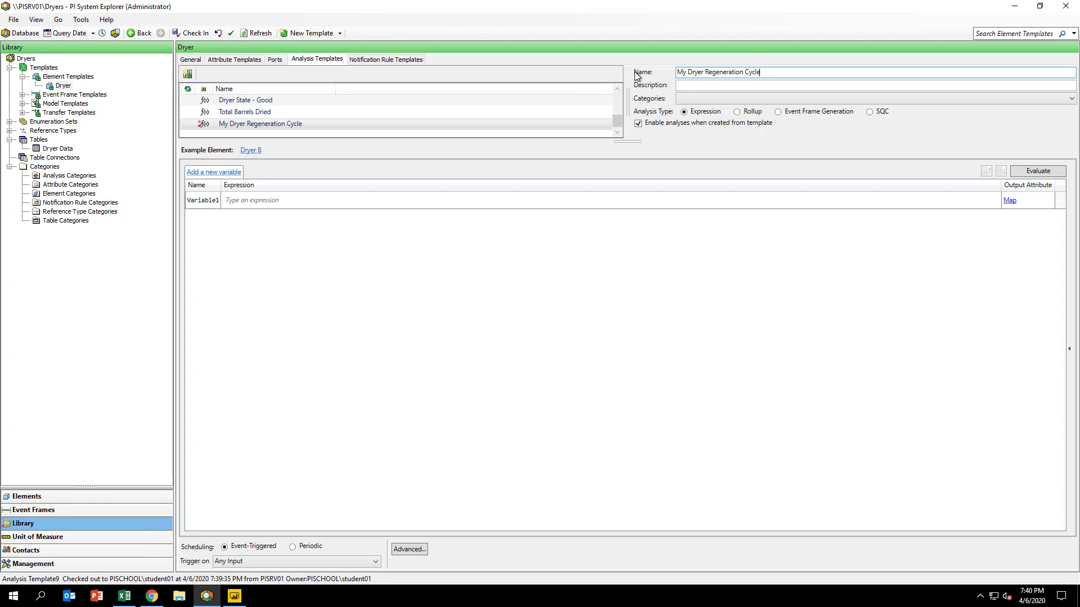
pyautogui.write(' Time Forecast')
pyautogui.click(195, 40)
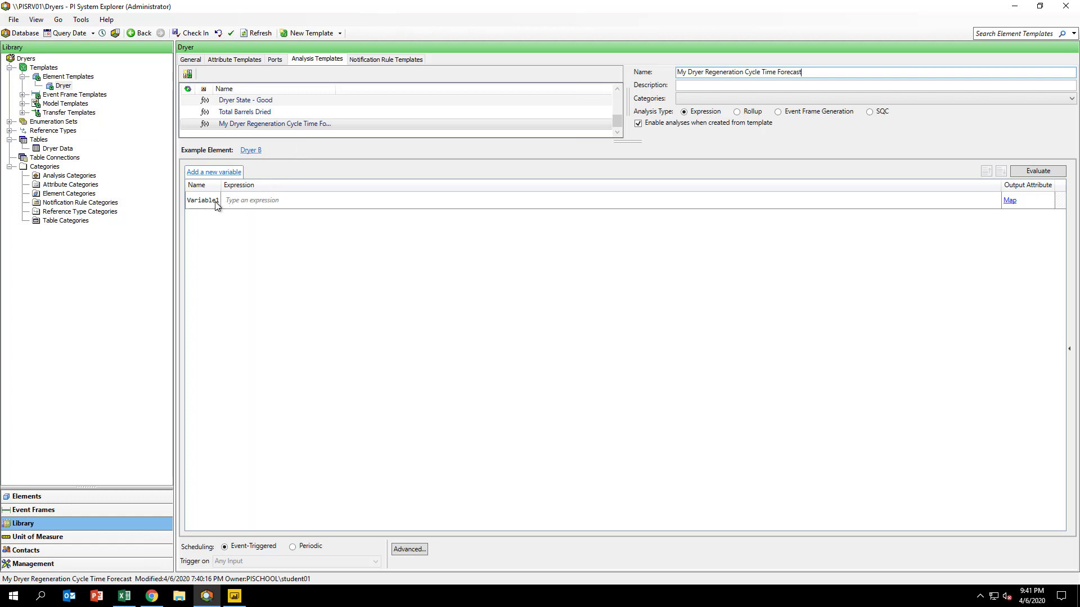
# Disable auto-enabling and define PastTenStates as RecordedValuesByCount('Best Operating State','*',10).
pyautogui.click(637, 124)
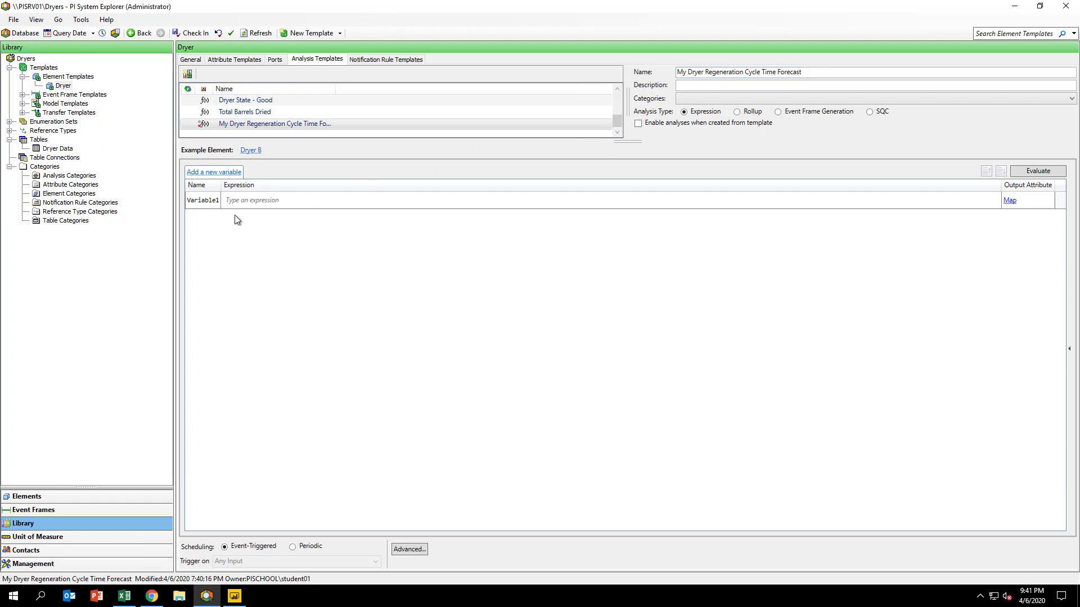
pyautogui.click(203, 203)
pyautogui.write('PastTenStates')
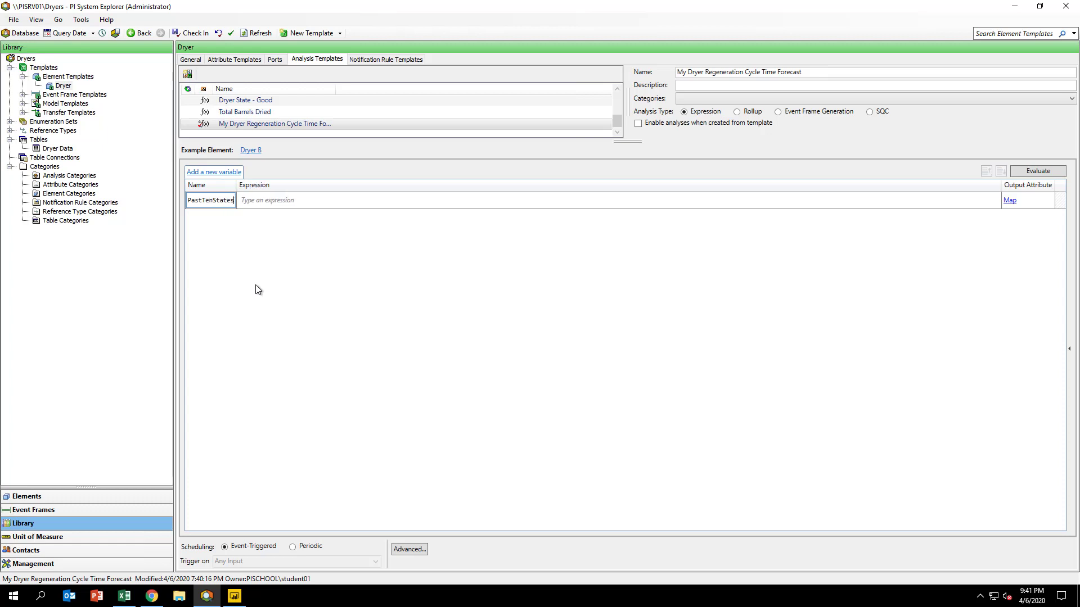
pyautogui.press('Tab')
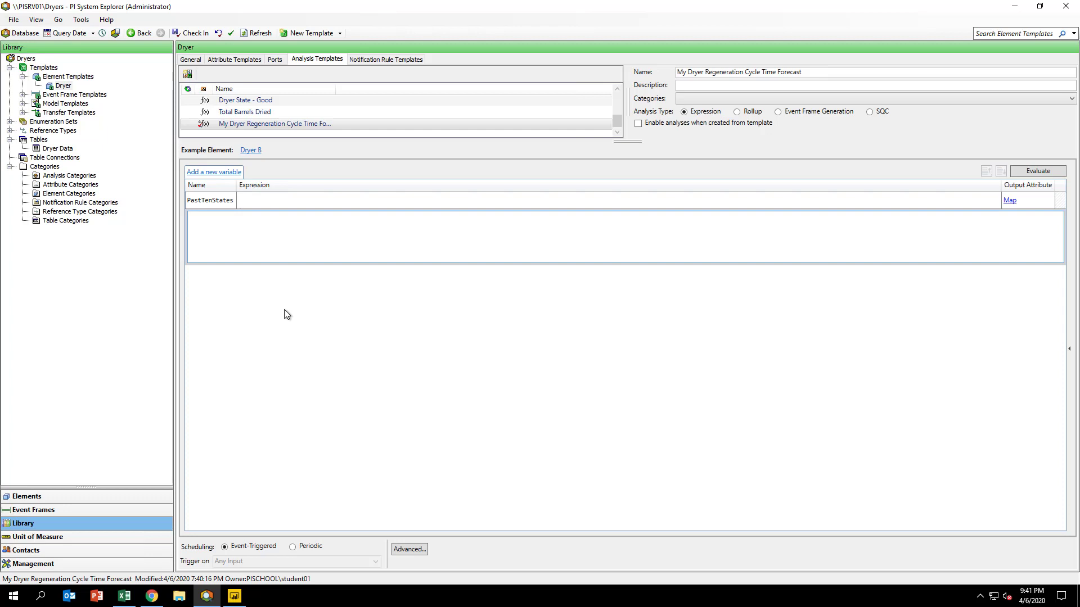
pyautogui.write("RecordedValuesByCount('Best Operating State','*',10)")
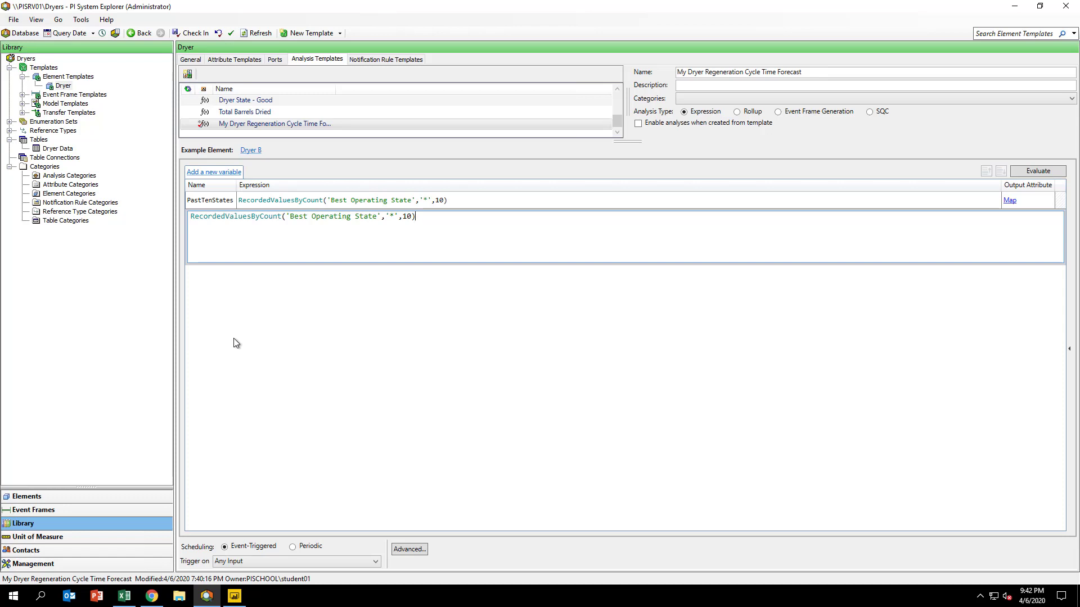
pyautogui.click(374, 327)
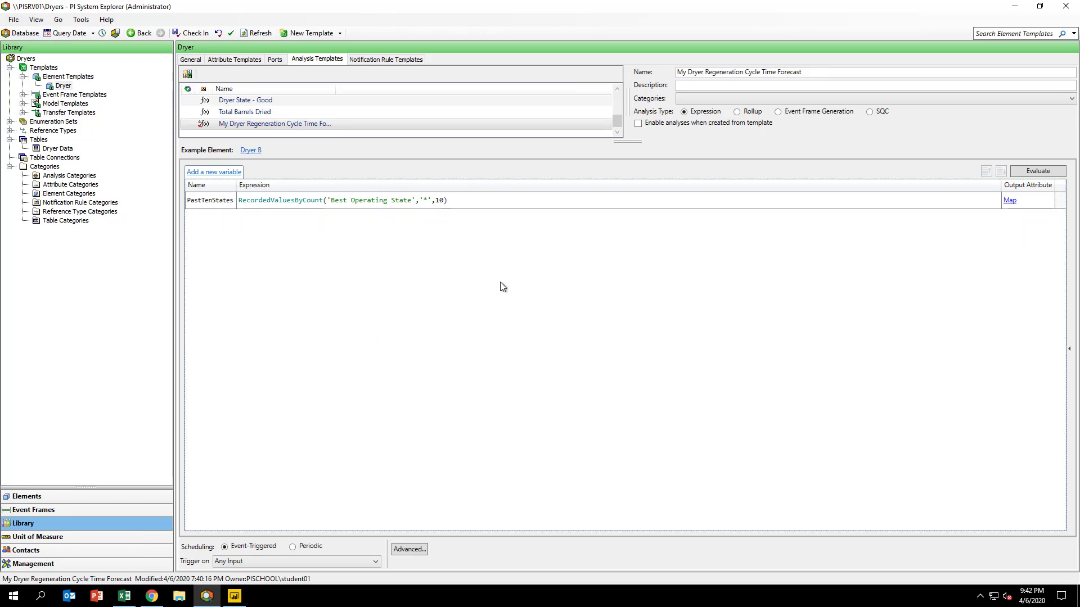
# Evaluate the analysis to see ten states, then add a new empty variable.
pyautogui.click(1028, 172)
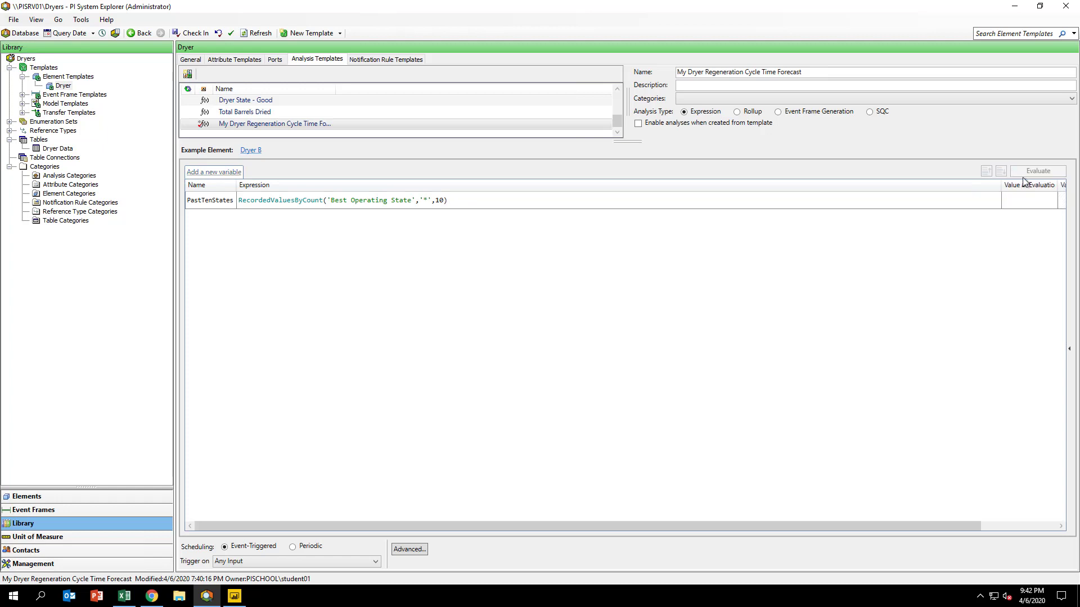
pyautogui.moveTo(896, 202)
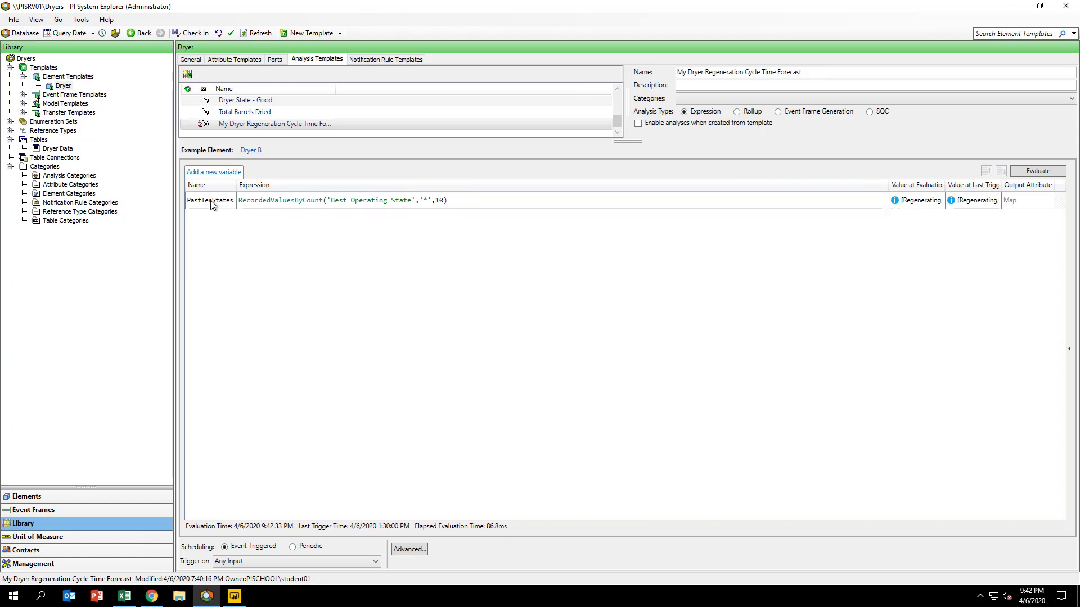
pyautogui.click(233, 173)
# Create variable PastDryingStates with expression FilterData(PastTenStates,$val="Drying").
pyautogui.doubleClick(223, 223)
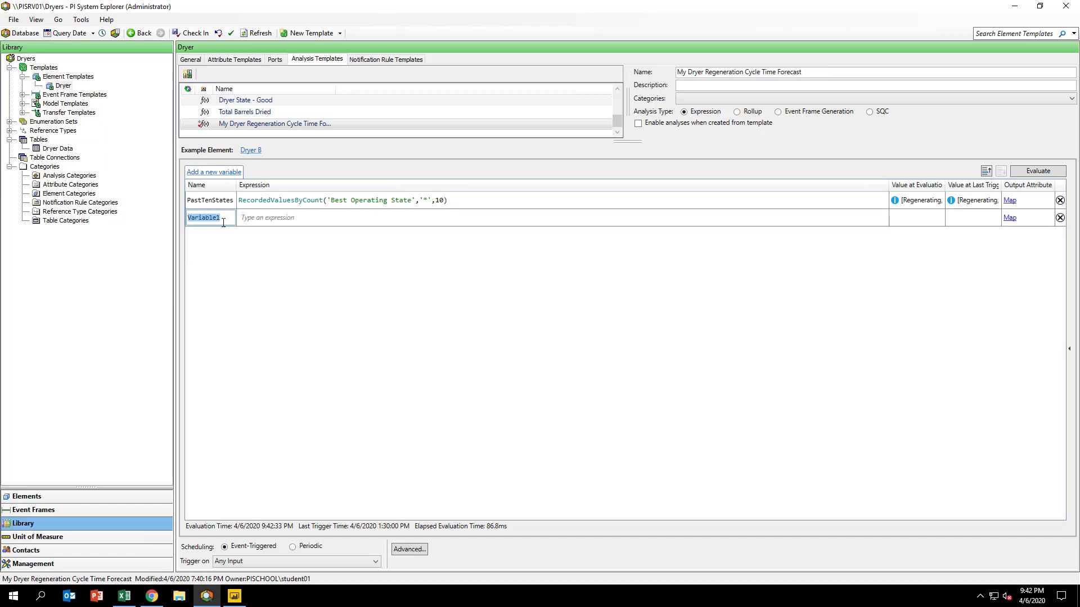
pyautogui.write('PastDryingStates')
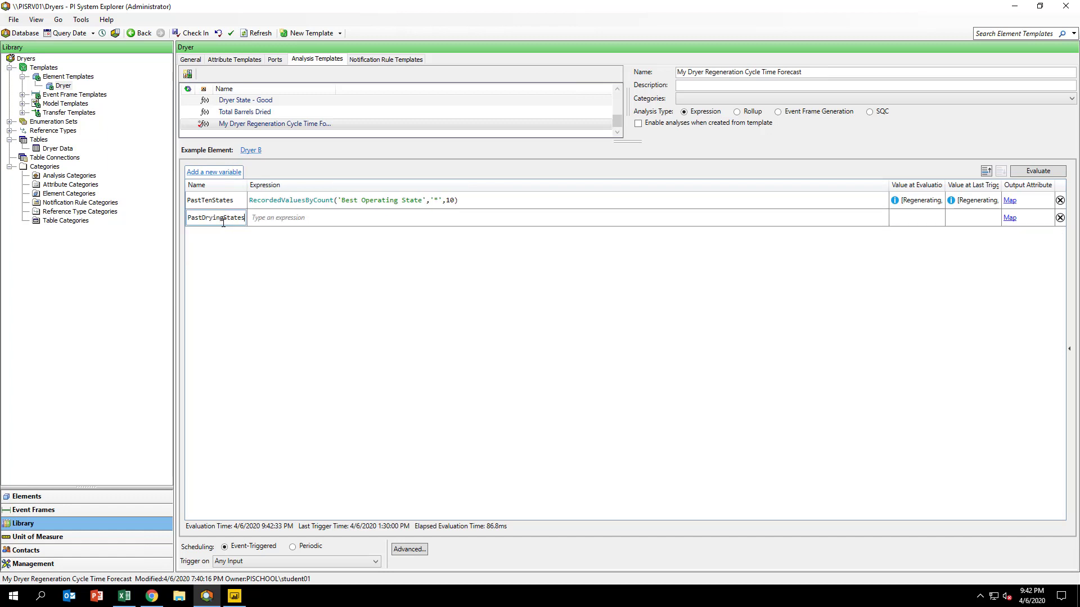
pyautogui.press('Return')
pyautogui.click(288, 220)
pyautogui.write('FilterData(PastTenStates,$val="Drying")')
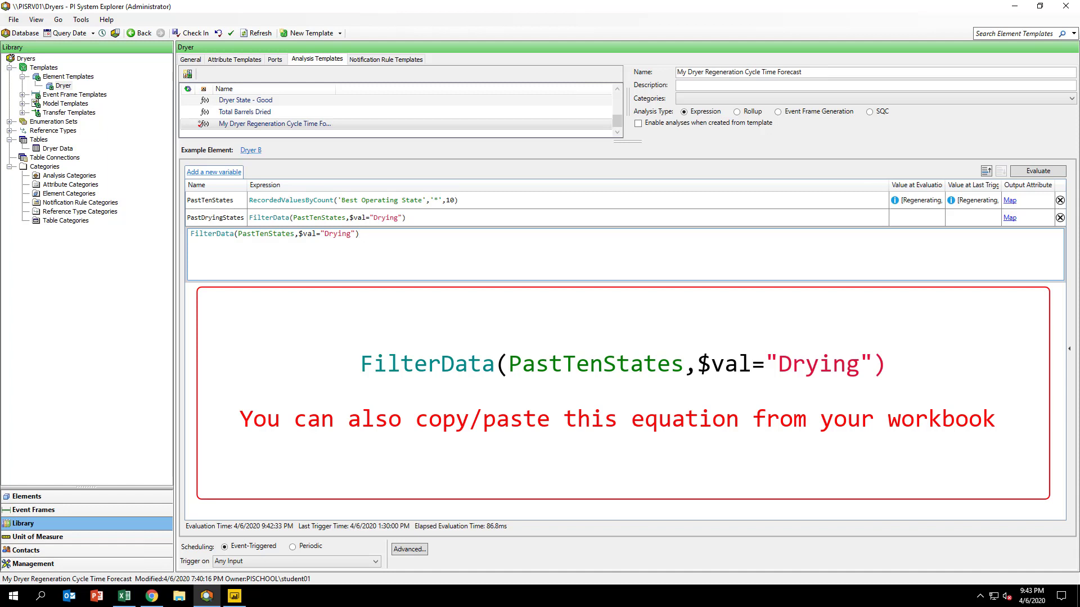
pyautogui.press('Return')
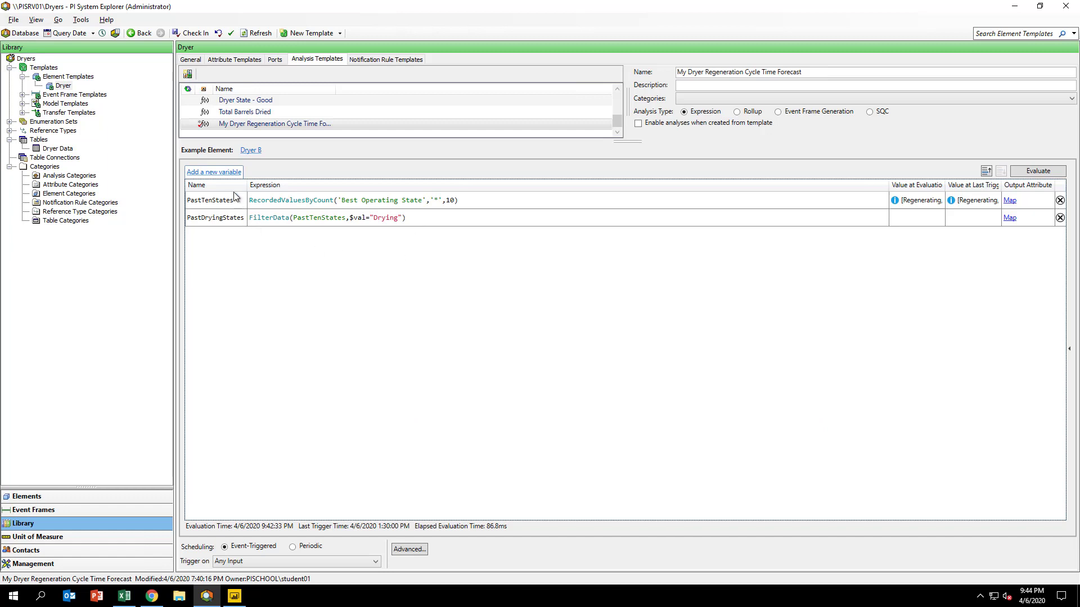
# Add variable LastDryingEvent with expression TimeStamp(PastDryingStates[1]), plus a fourth empty variable.
pyautogui.click(229, 176)
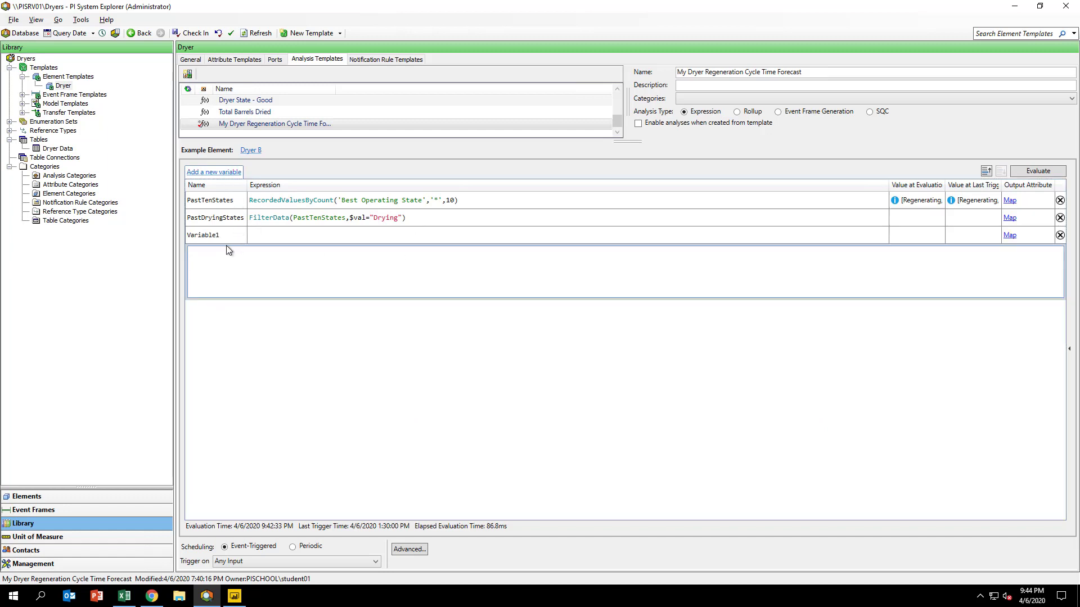
pyautogui.write('Last')
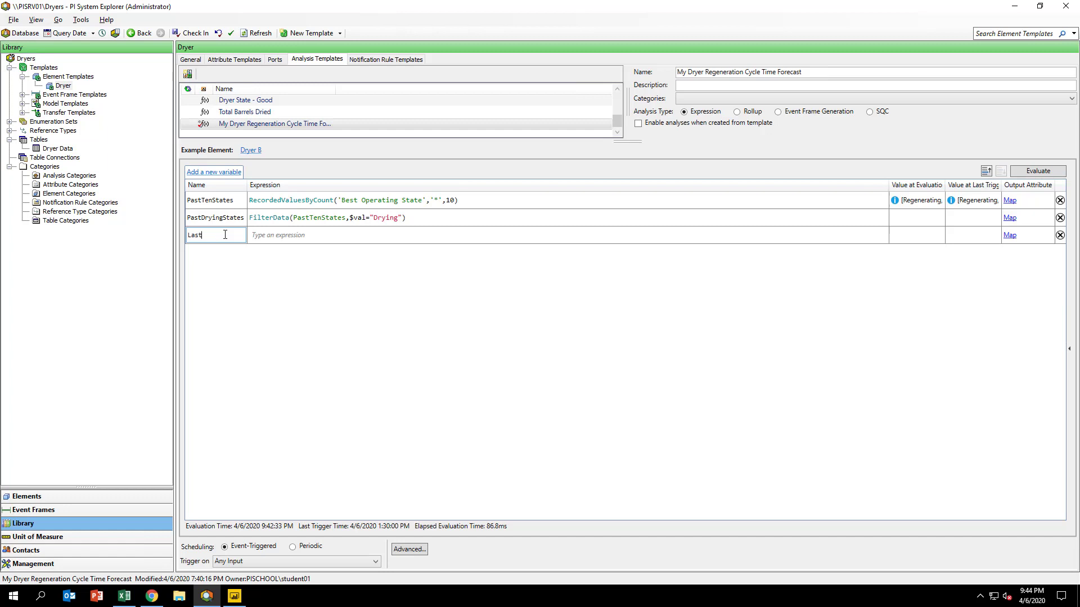
pyautogui.write('DryingEvent')
pyautogui.click(302, 236)
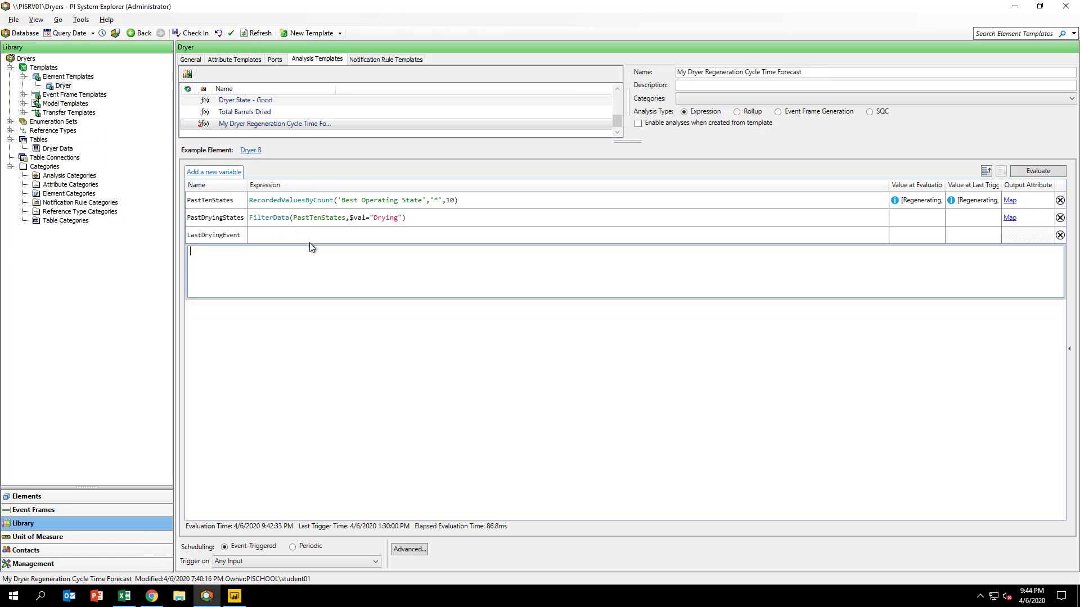
pyautogui.write('TimeStamp(PastDryingStates[1])')
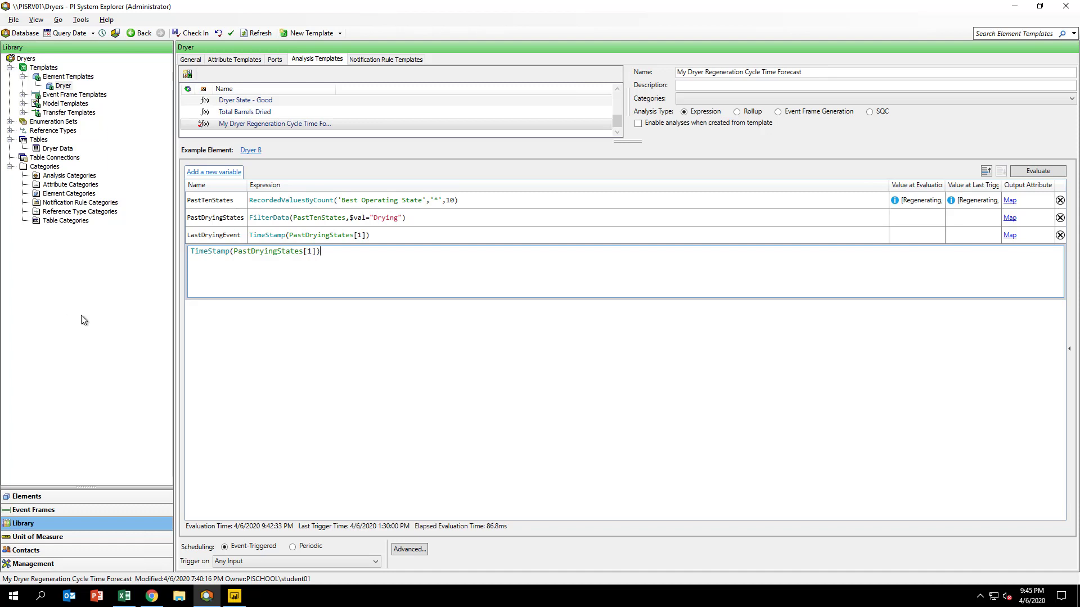
pyautogui.click(249, 328)
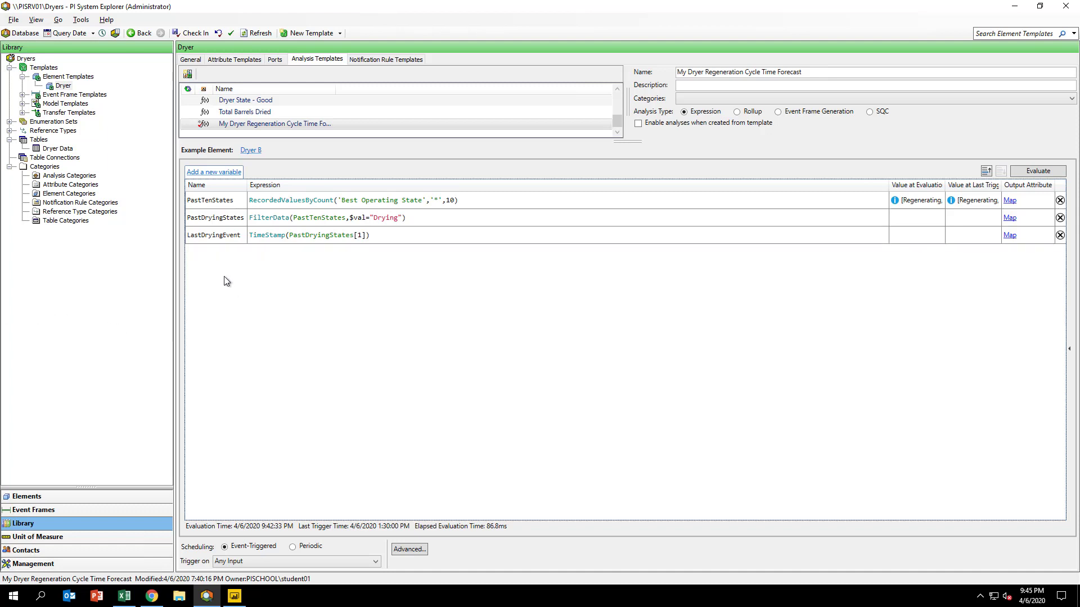
pyautogui.click(224, 172)
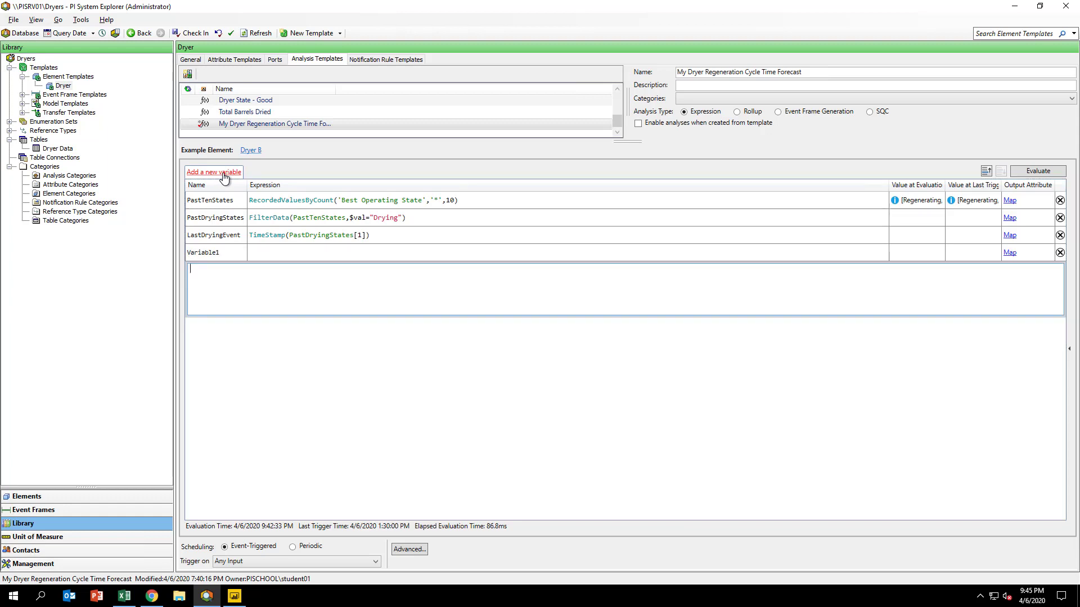
# Define HrsIntoDryingCycle as TimeEq('Best Operating State', LastDryingEvent, '*', "Drying")/3600.
pyautogui.click(216, 252)
pyautogui.write('Hrs')
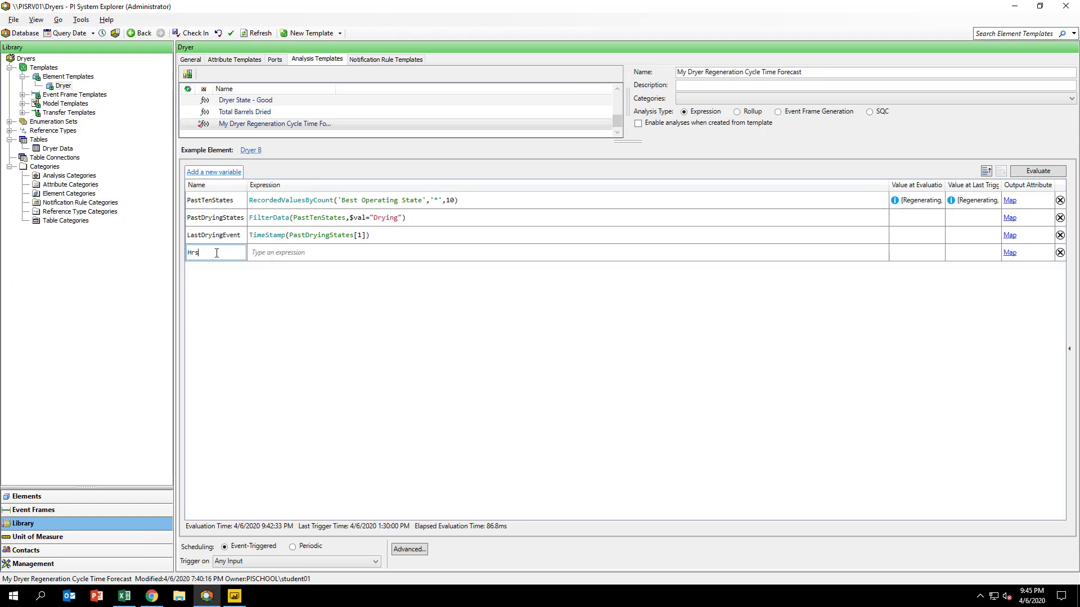
pyautogui.write('IntoDryingCycle')
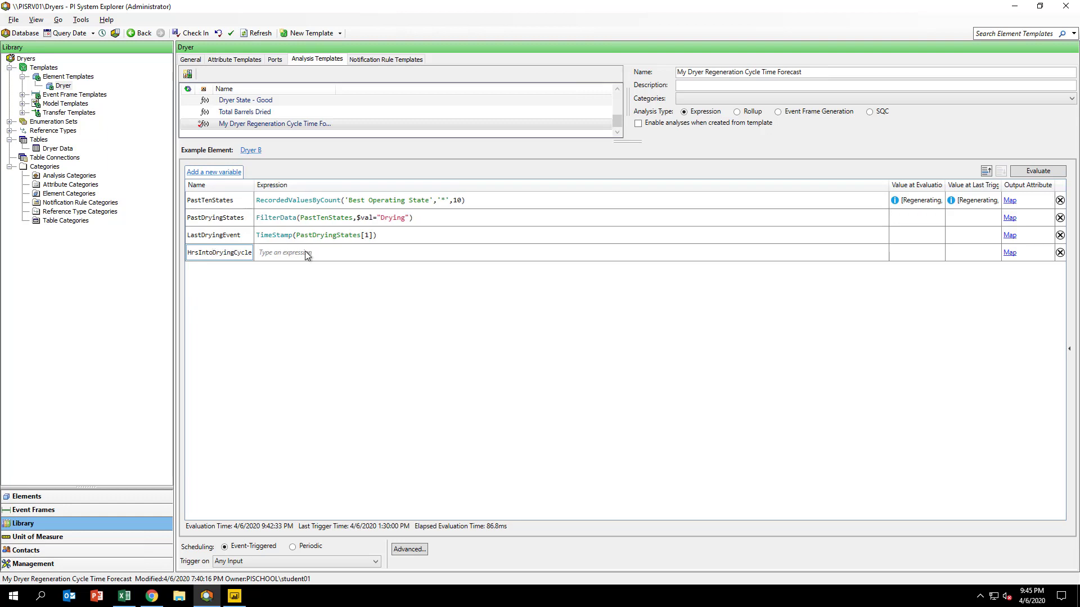
pyautogui.click(308, 256)
pyautogui.write('TimeEq(\'Best Operating State\', LastDryingEvent, \'*\', "Drying")/3600')
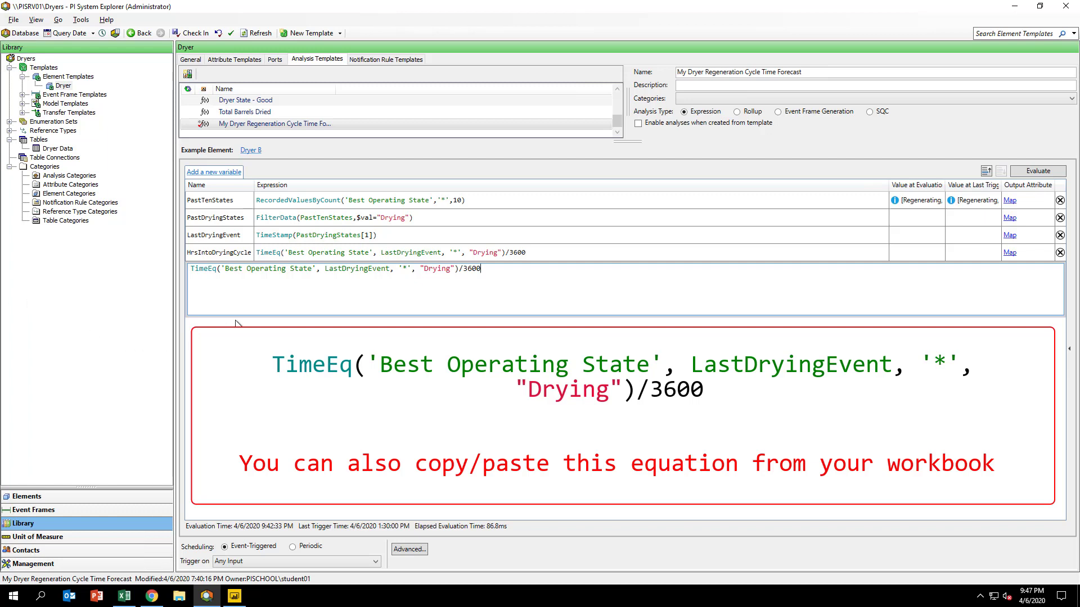
pyautogui.click(219, 173)
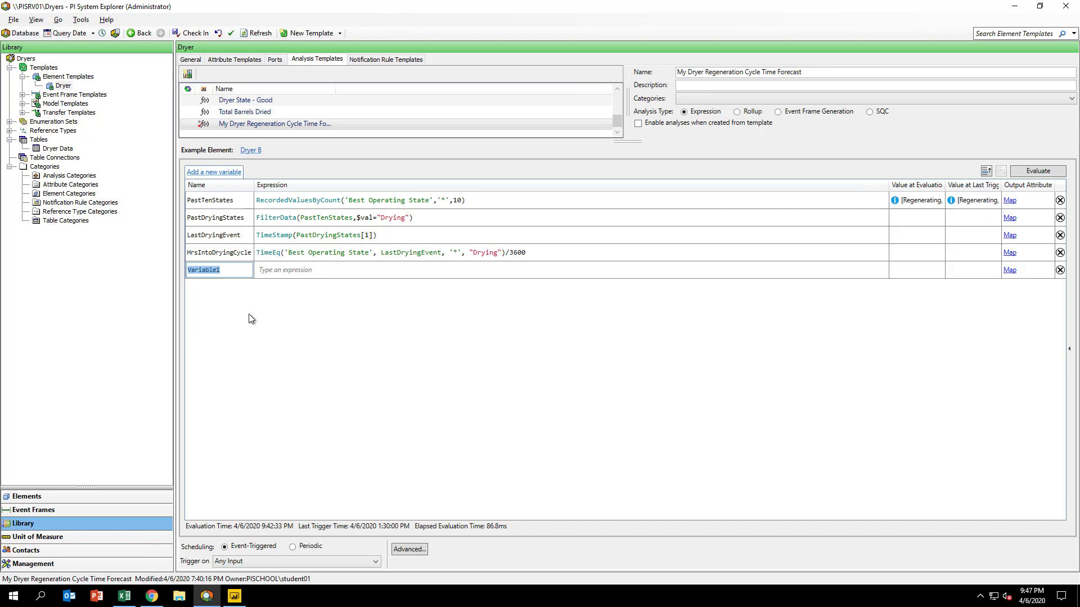
# Name the fifth variable ForecastedRegenCycleDuration and enter its If/Then/Else slope-barrels-intercept expression.
pyautogui.write('Forecast')
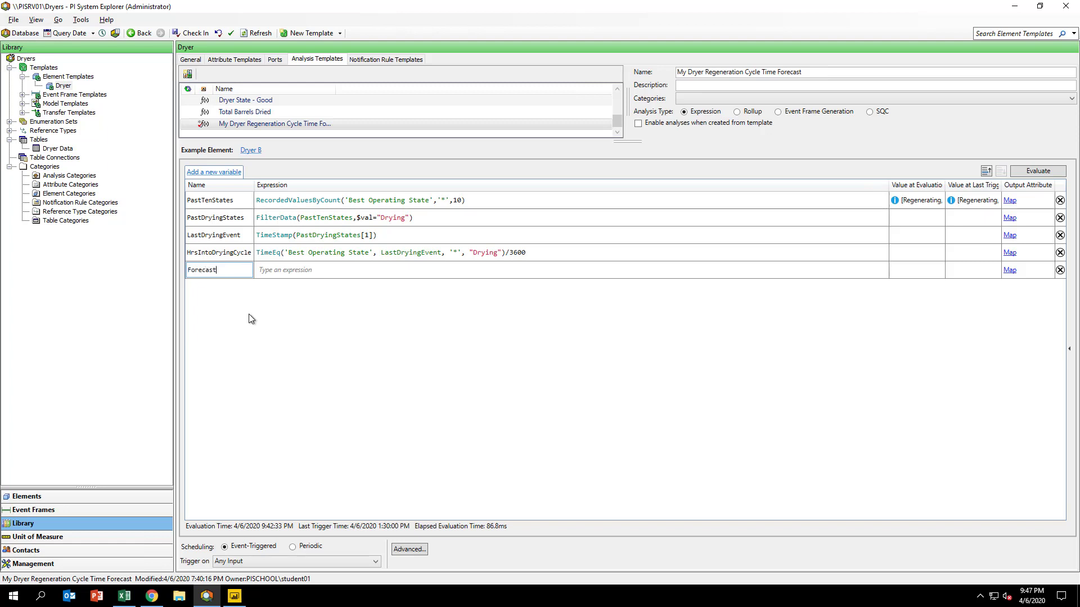
pyautogui.write('edRegenC')
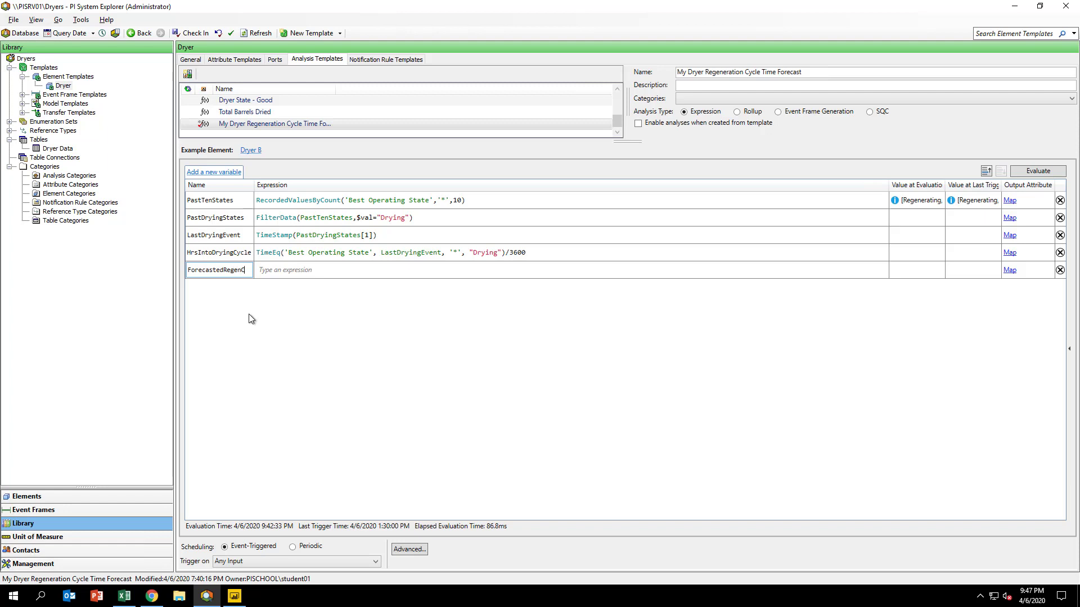
pyautogui.write('ycleDuration')
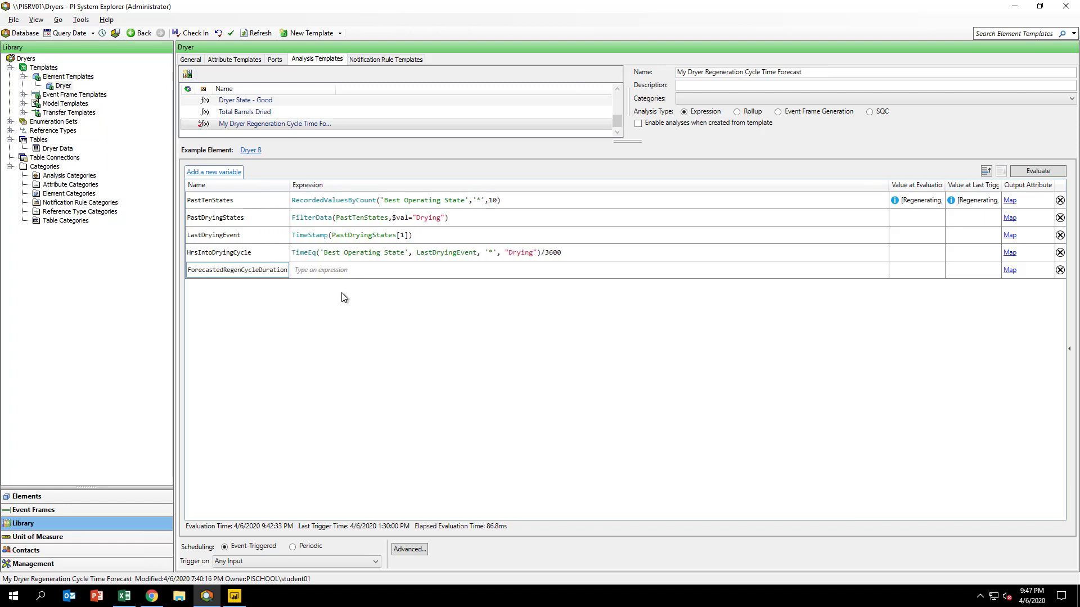
pyautogui.click(354, 276)
pyautogui.write('If \'Best Operating State\' = "Drying" And HrsIntoDryingCycle >= 10 Then \'Regeneration Cycle Model Slope\' * \'Drying Cycle Barrels\' + \'Regeneration Cycle Model Intercept\' Else 0')
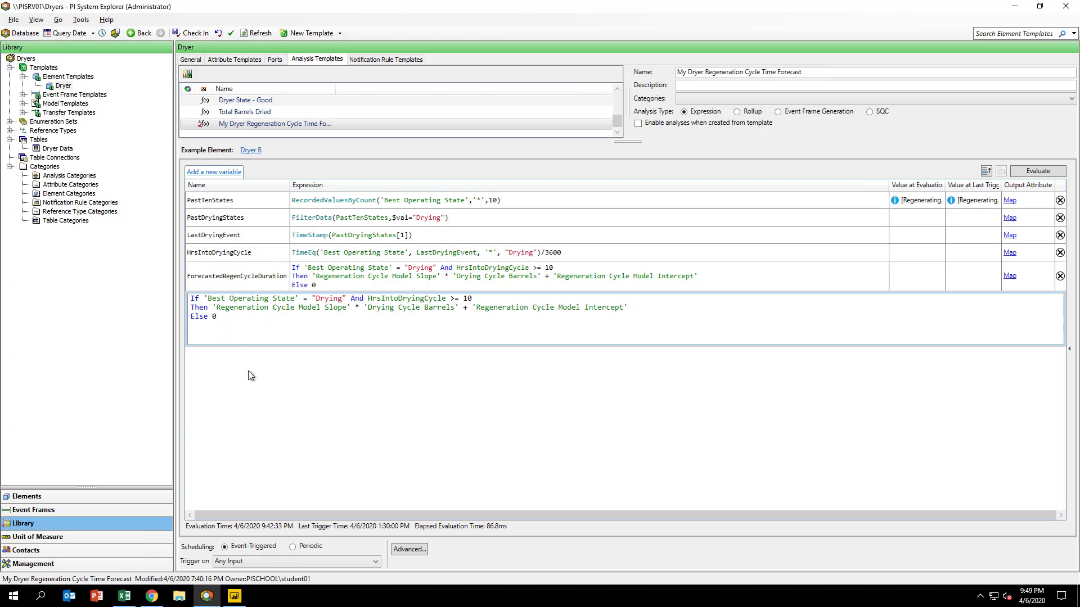
pyautogui.click(252, 376)
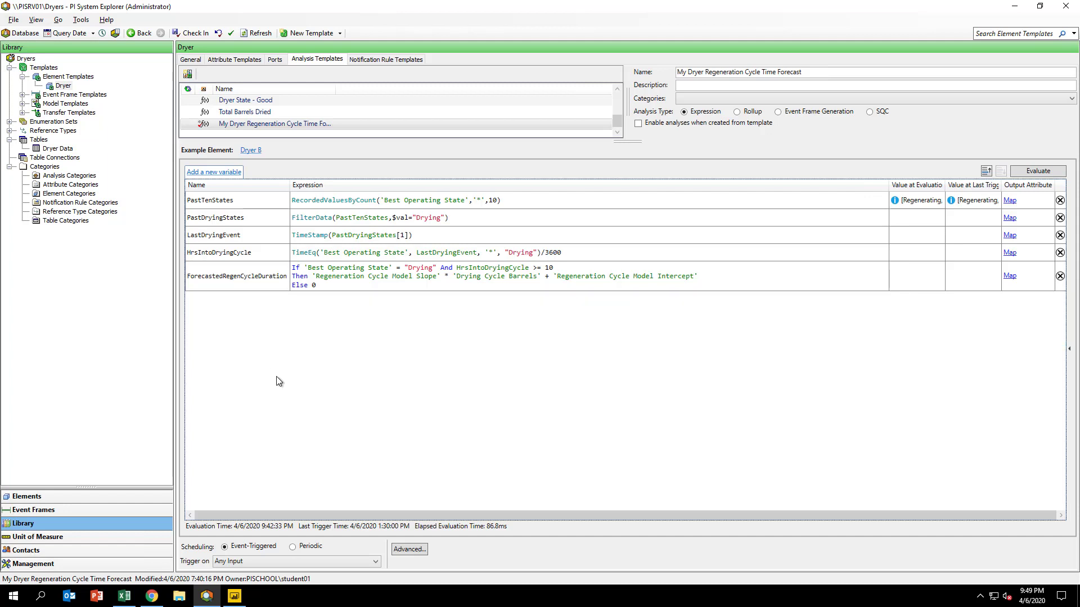
# Map ForecastedRegenCycleDuration's output to the My Dryer Regeneration Cycle Time Forecast attribute.
pyautogui.click(1010, 280)
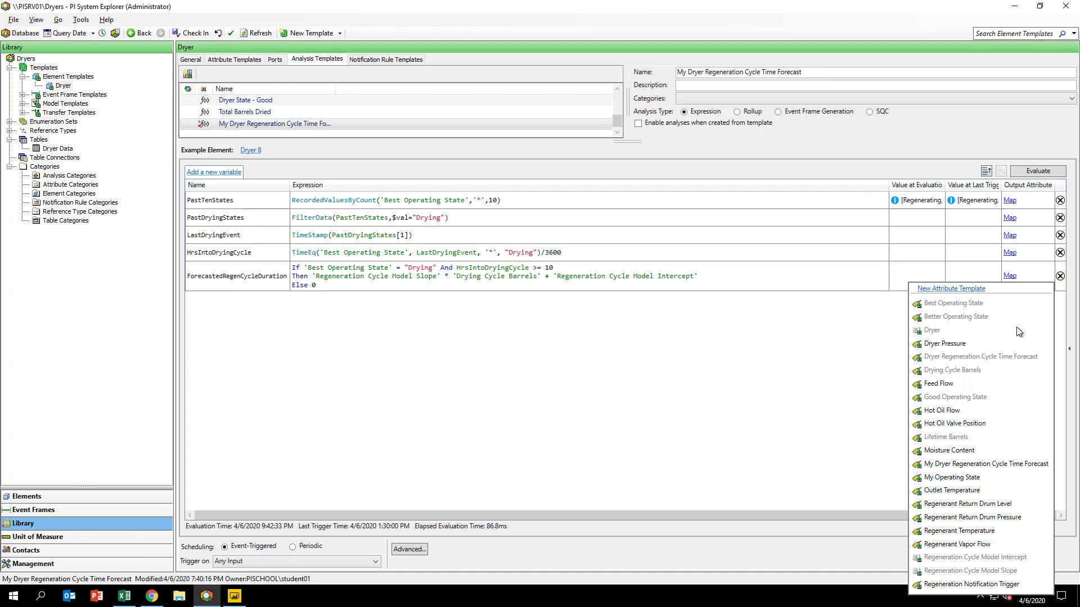
pyautogui.click(1016, 464)
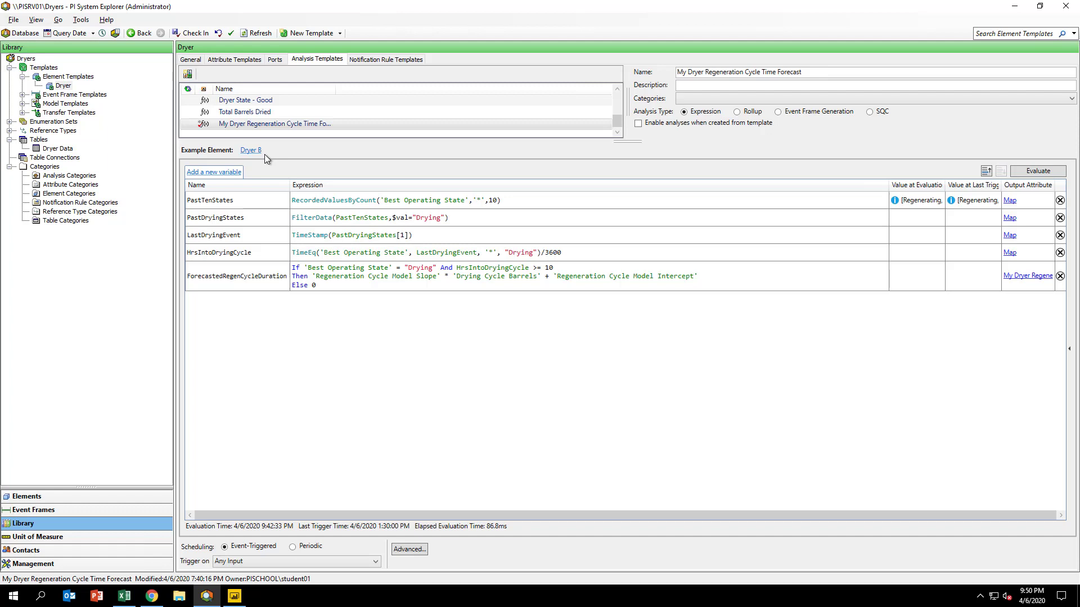
# Evaluate the forecast analysis on example element Dryer B: 31.1 hours into drying, forecast 0.
pyautogui.click(1037, 170)
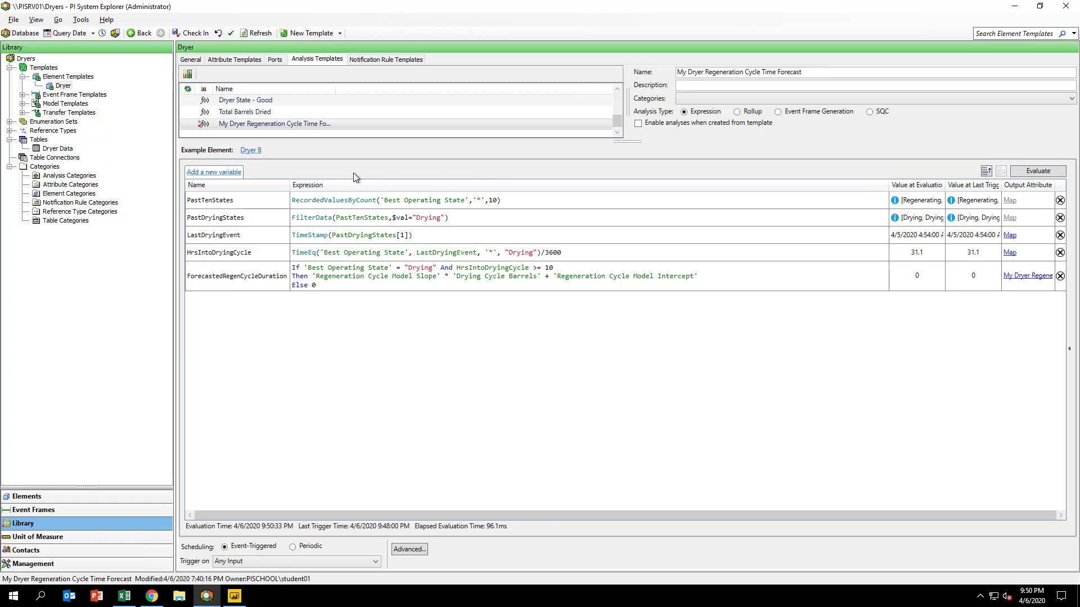
pyautogui.click(251, 150)
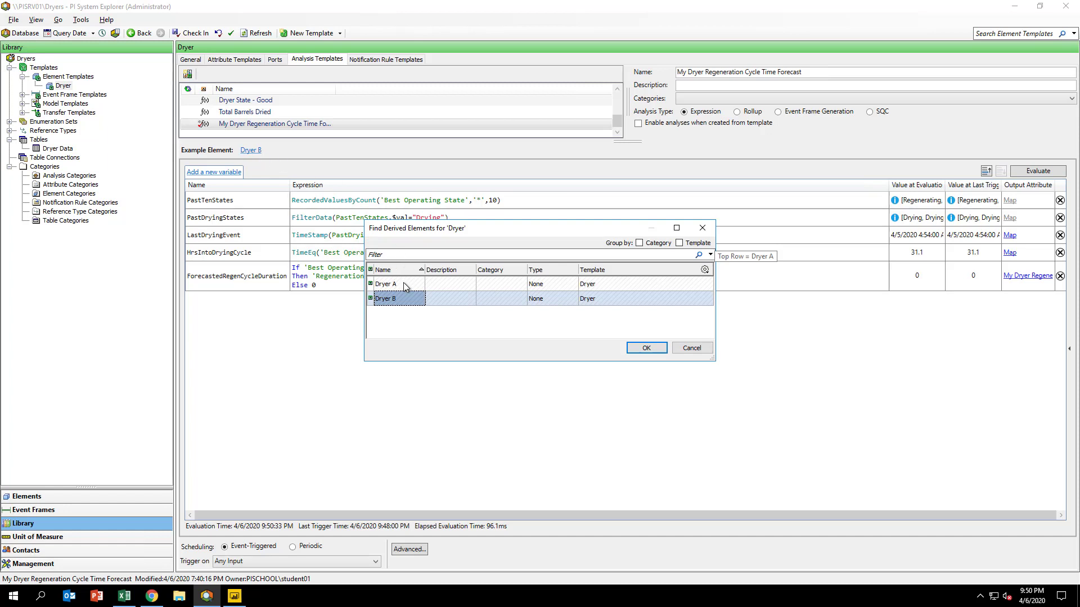
pyautogui.click(646, 348)
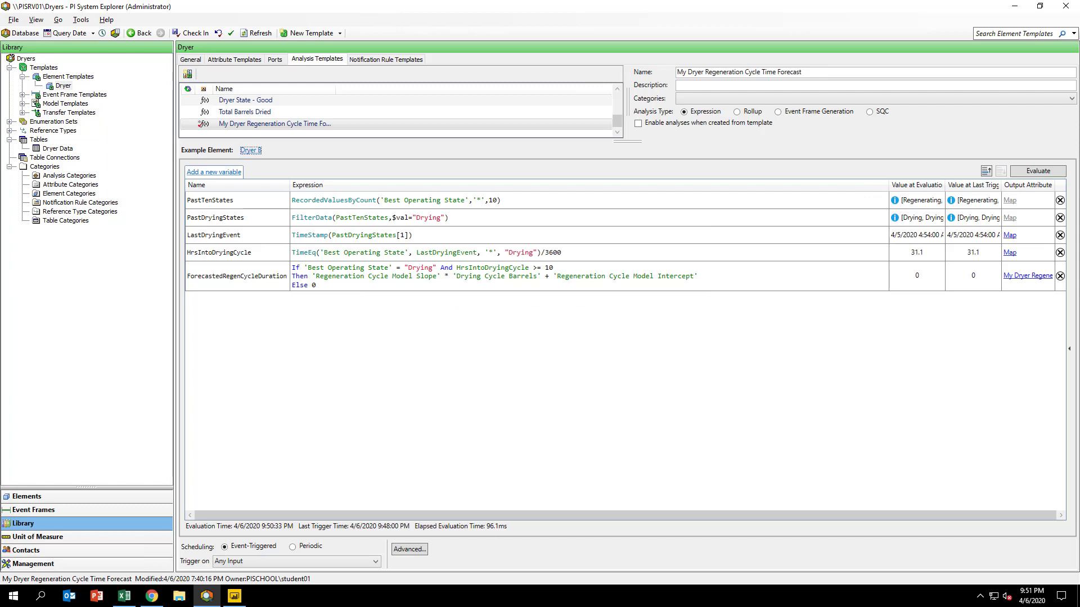
# Check in the template and re-evaluate it, widening the value and name columns to read 31.1 and 0.
pyautogui.click(199, 35)
pyautogui.moveTo(889, 182); pyautogui.dragTo(837, 189)
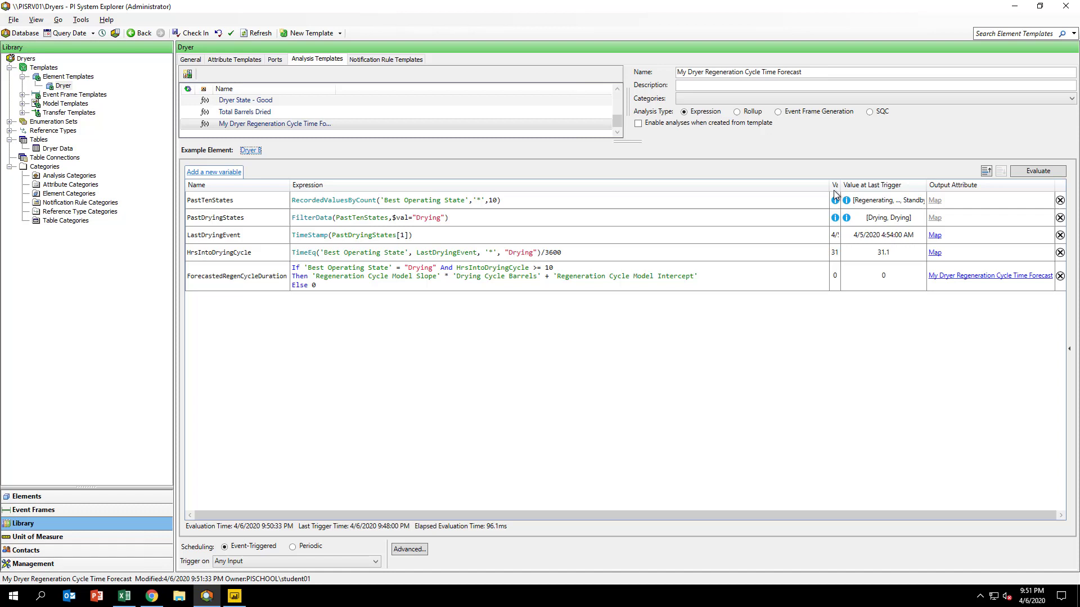
pyautogui.moveTo(830, 187); pyautogui.dragTo(744, 196)
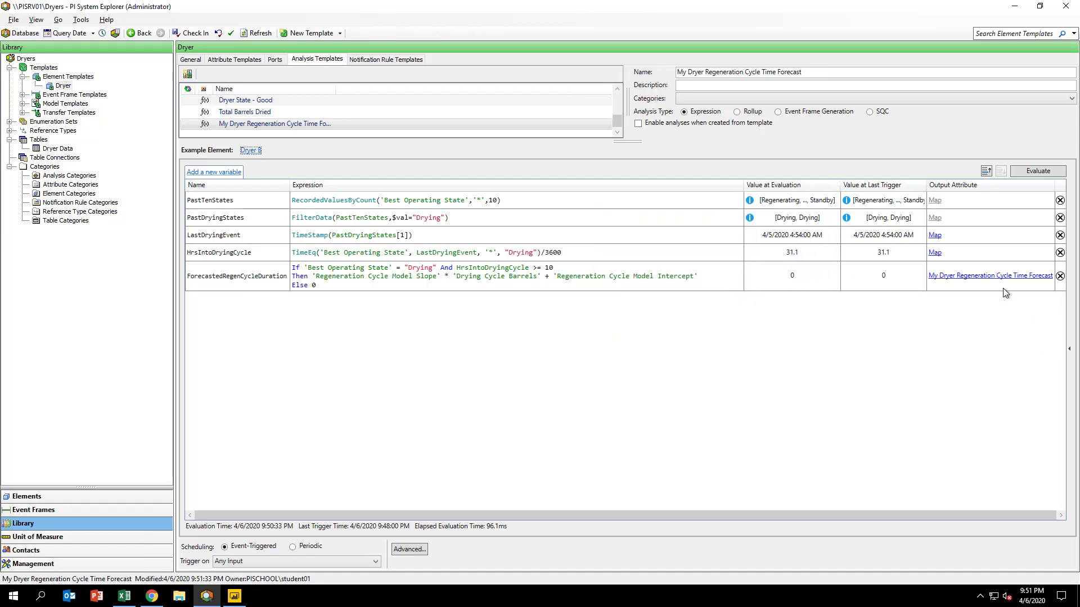
pyautogui.click(1042, 174)
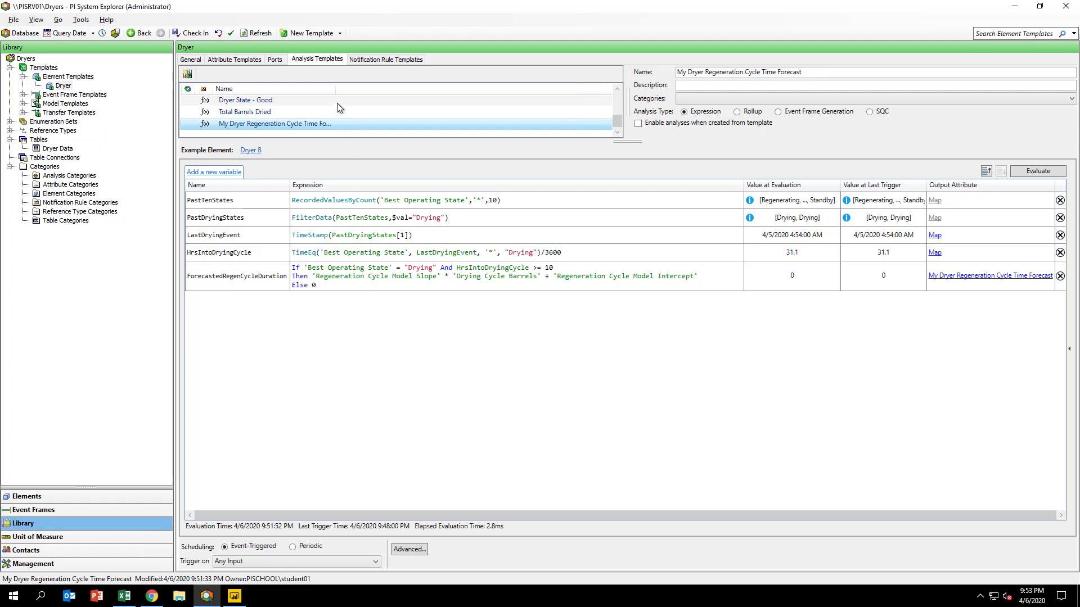
pyautogui.moveTo(336, 90); pyautogui.dragTo(384, 94)
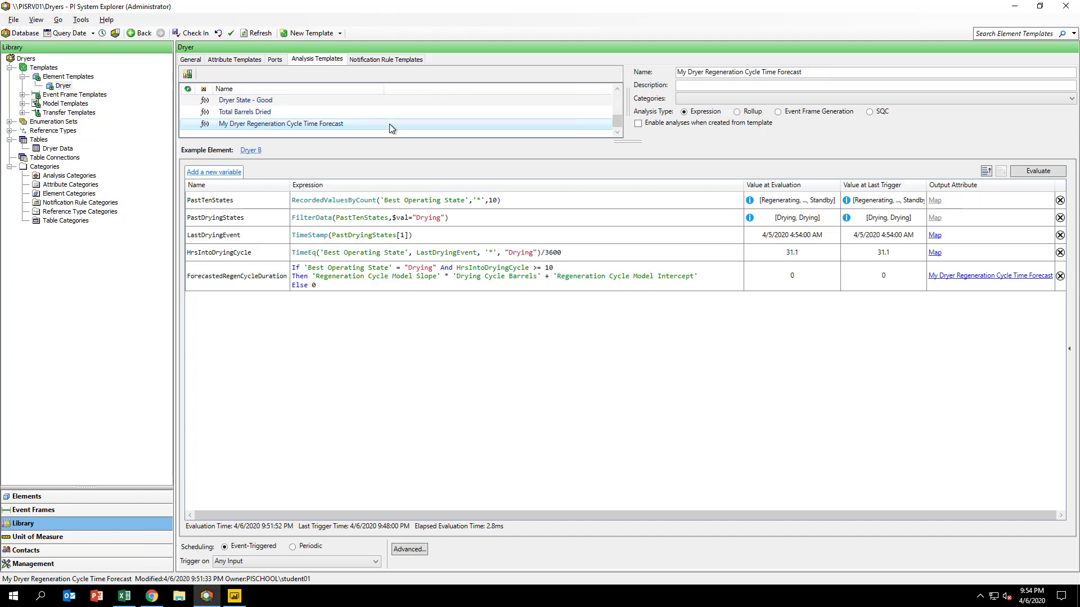
pyautogui.rightClick(390, 126)
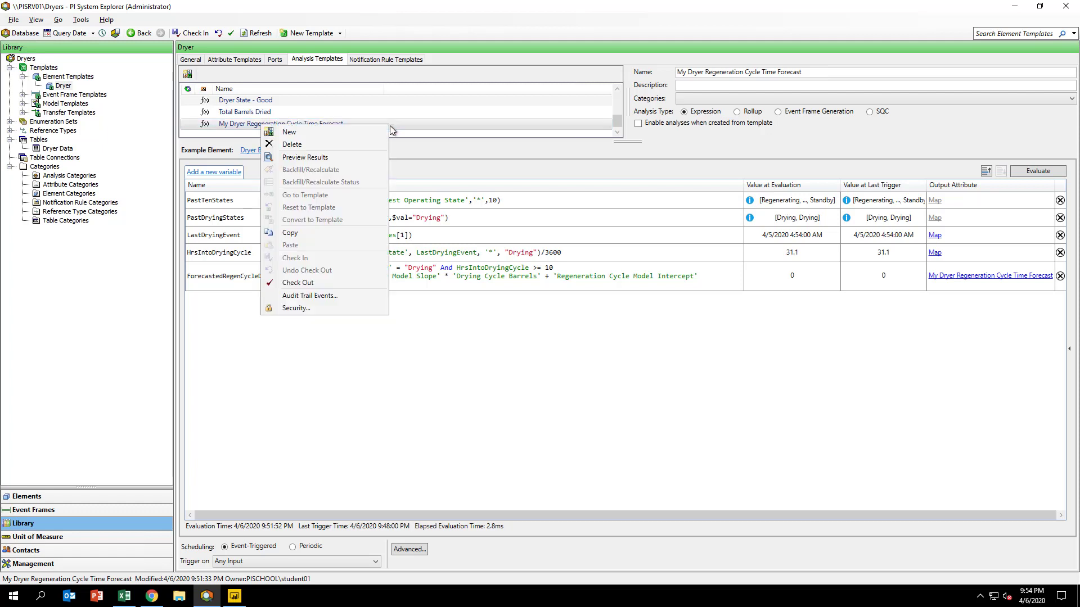
pyautogui.click(352, 157)
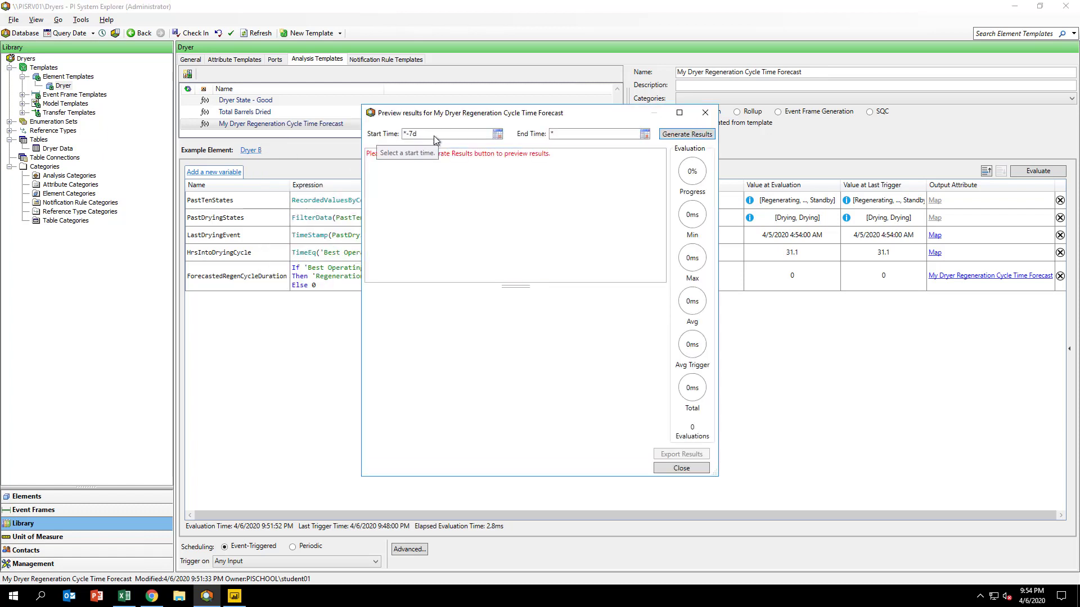
pyautogui.click(680, 136)
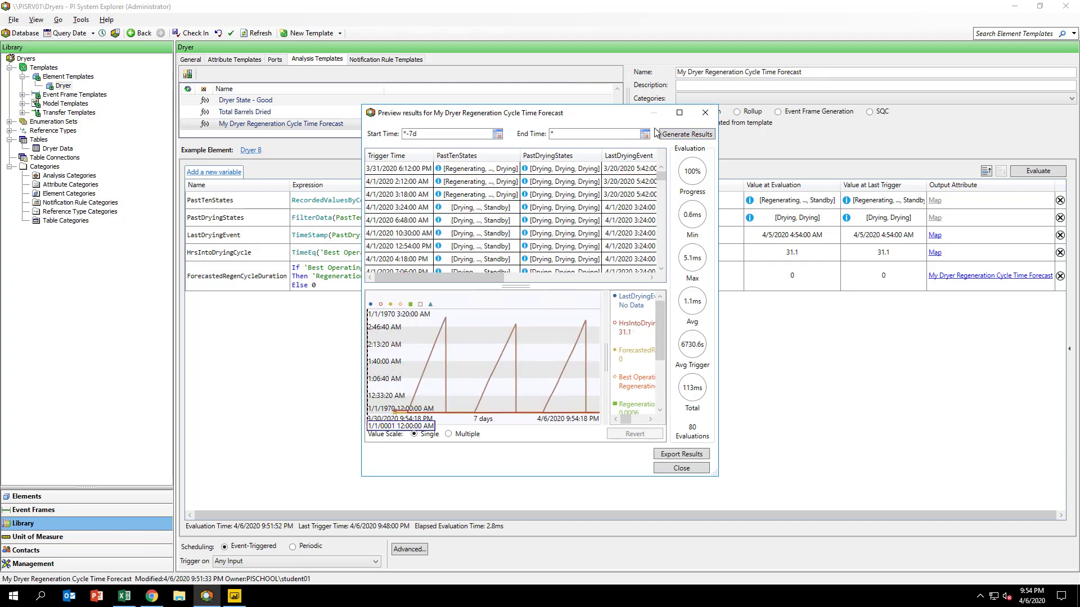
pyautogui.click(679, 113)
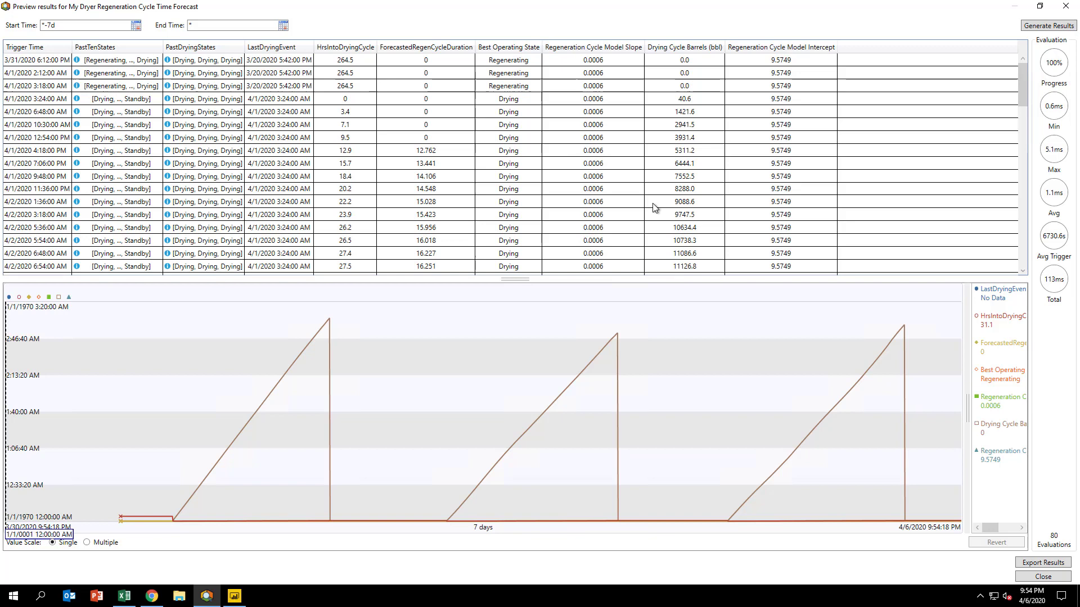
pyautogui.click(1039, 7)
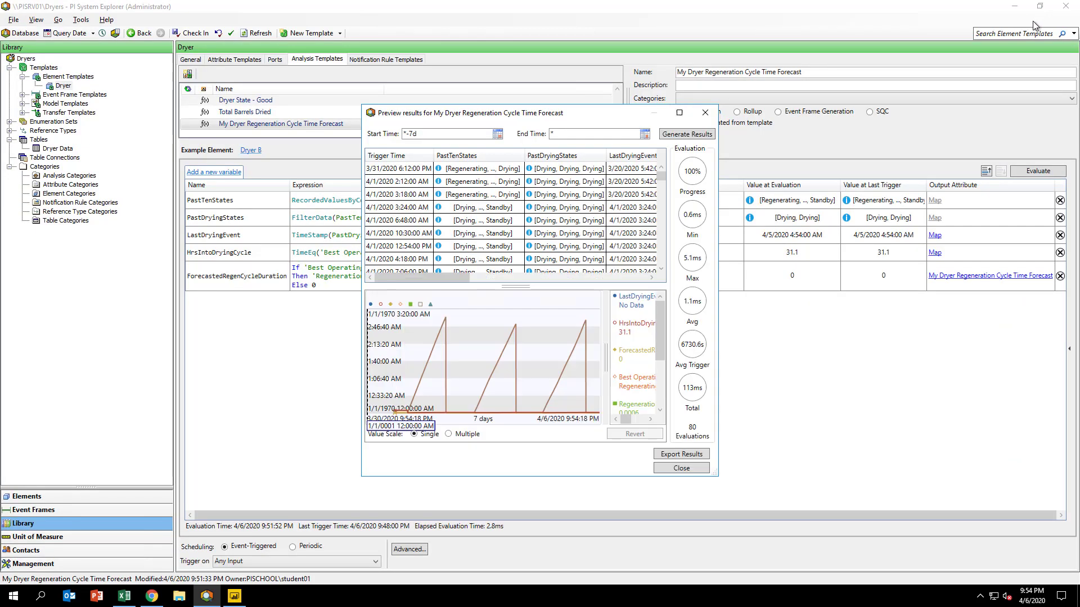
pyautogui.click(705, 113)
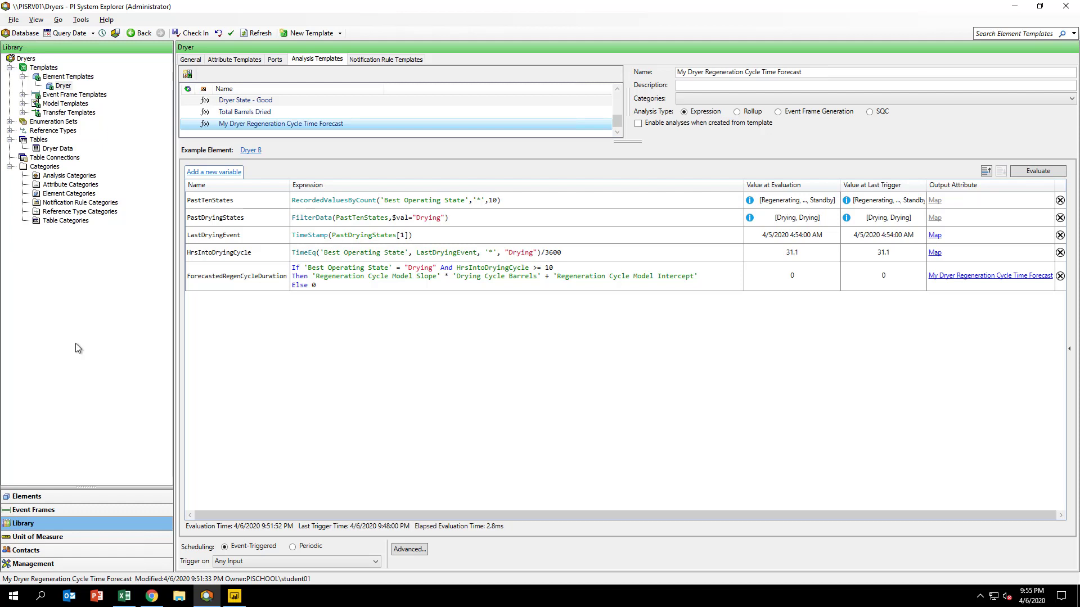
# In Management, select the Dryer A and Dryer B My Dryer Regeneration Cycle Time Forecast analyses and enable them.
pyautogui.click(98, 568)
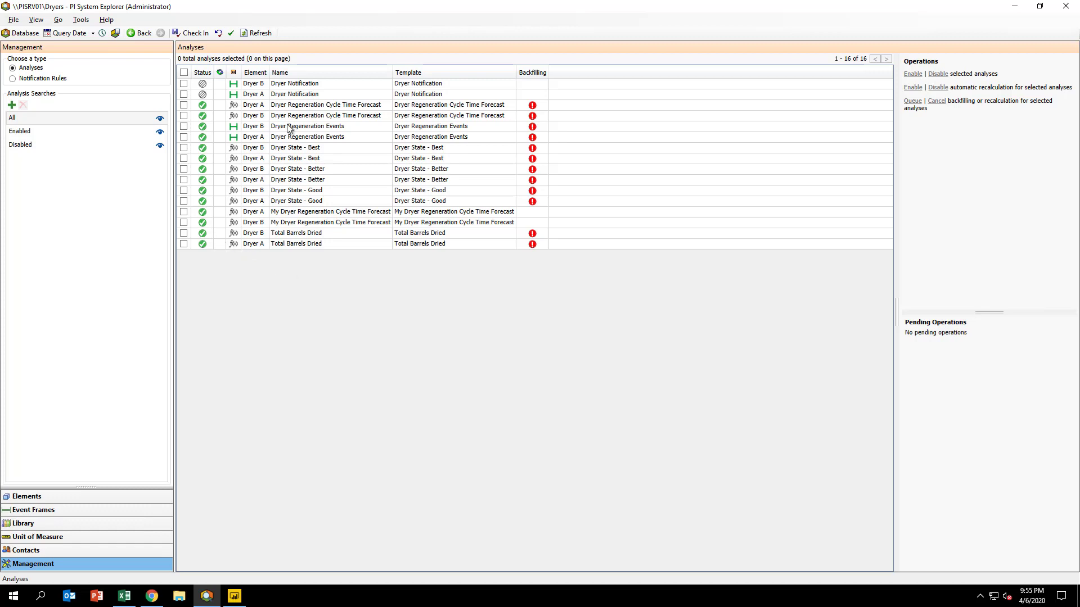
pyautogui.moveTo(392, 75); pyautogui.dragTo(440, 74)
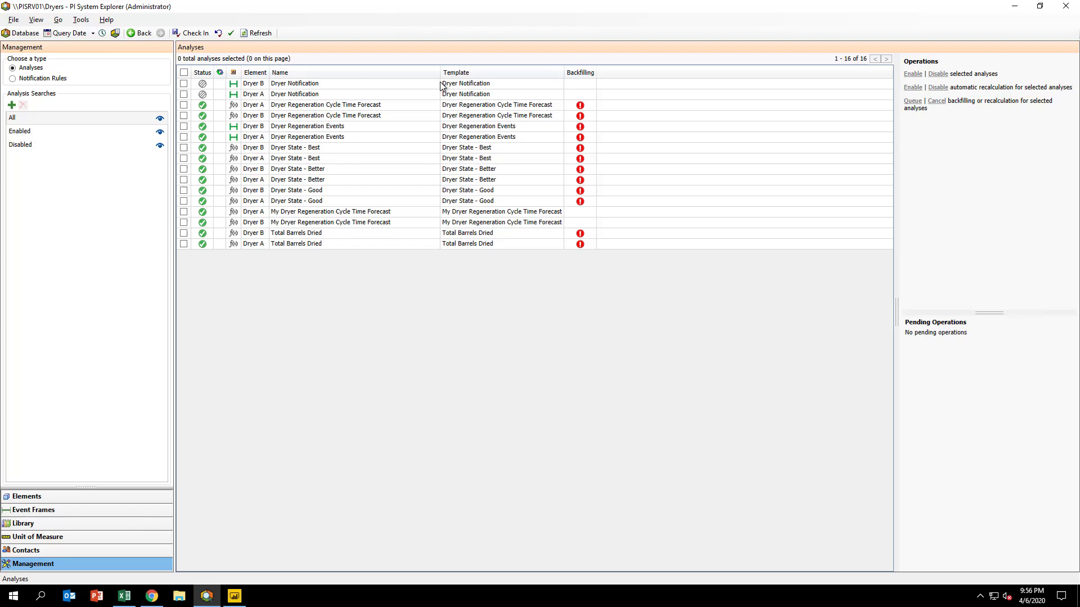
pyautogui.click(185, 213)
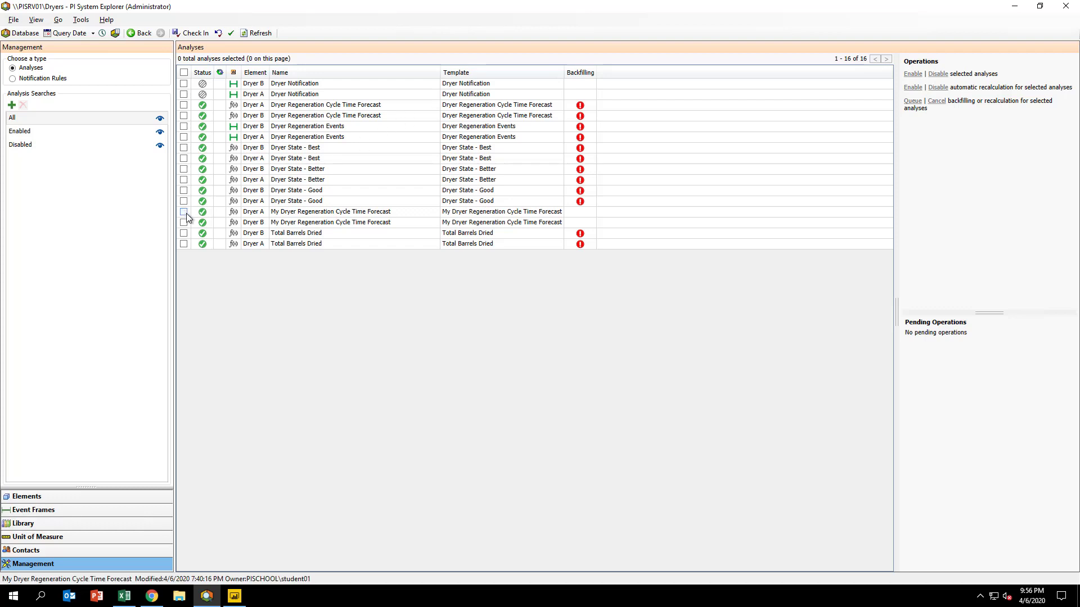
pyautogui.click(185, 222)
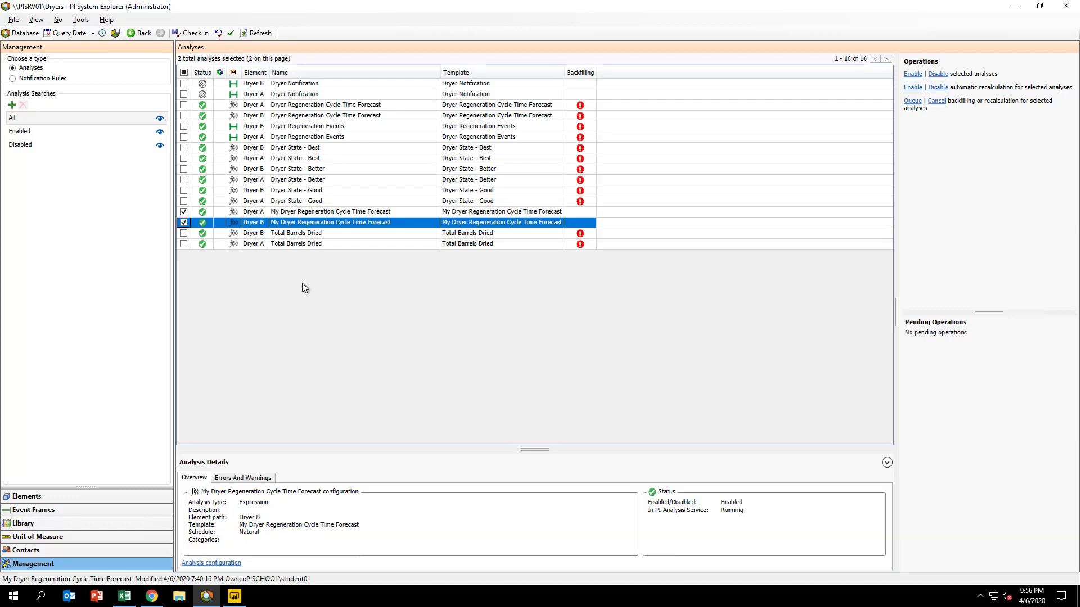
pyautogui.click(914, 75)
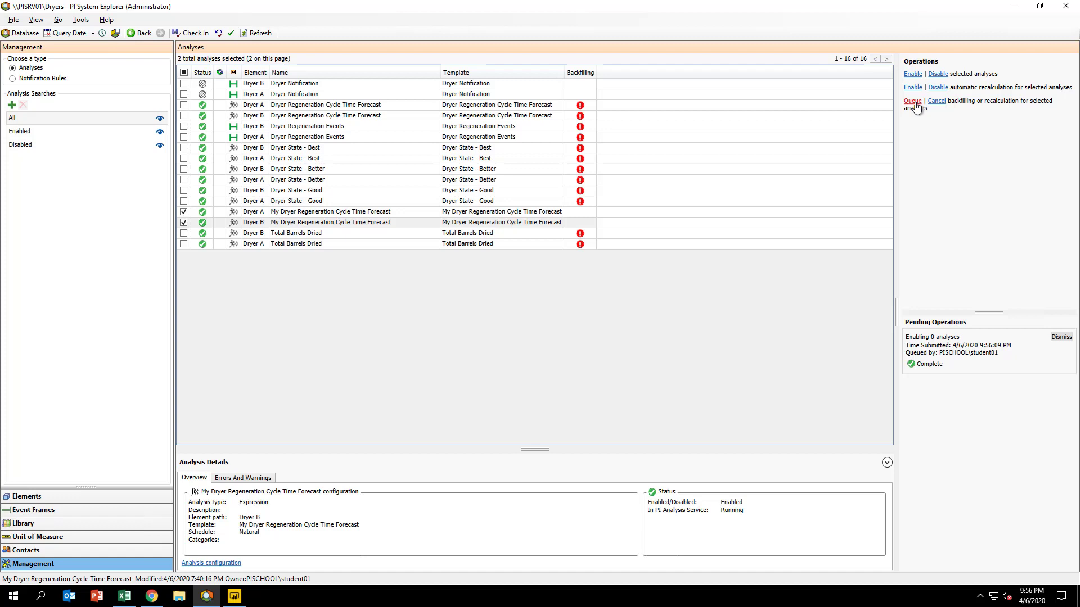
# Queue a recalculation of both analyses from *-7d to *, permanently deleting existing data.
pyautogui.click(915, 104)
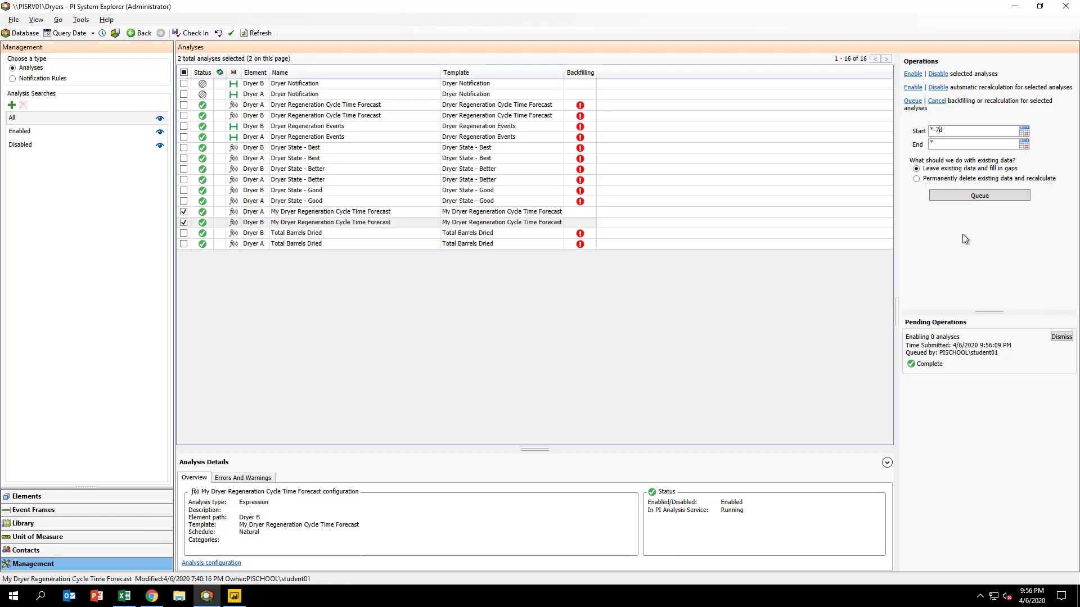
pyautogui.click(916, 180)
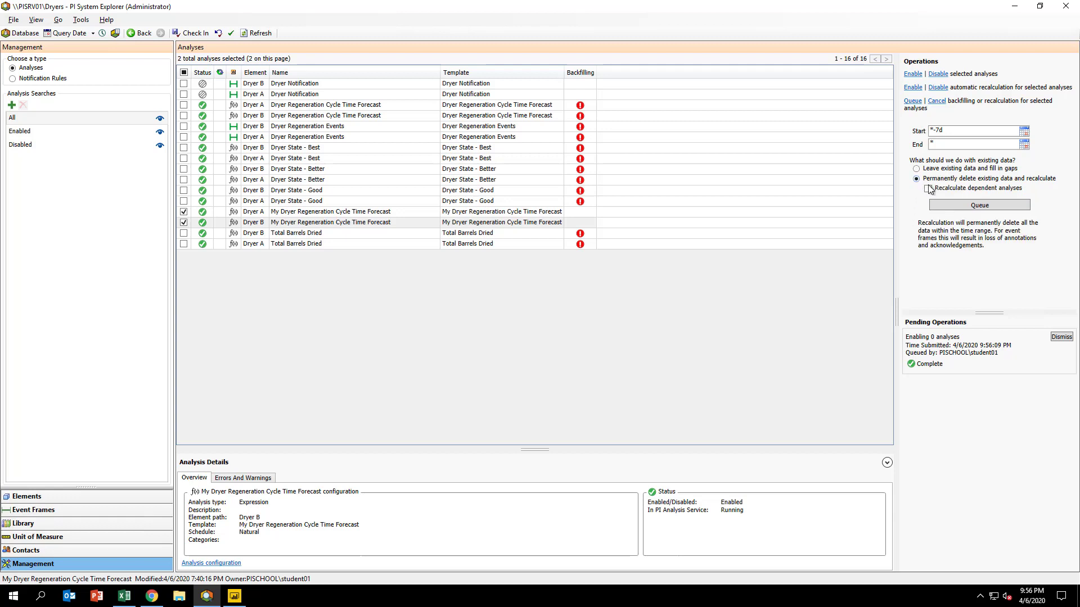